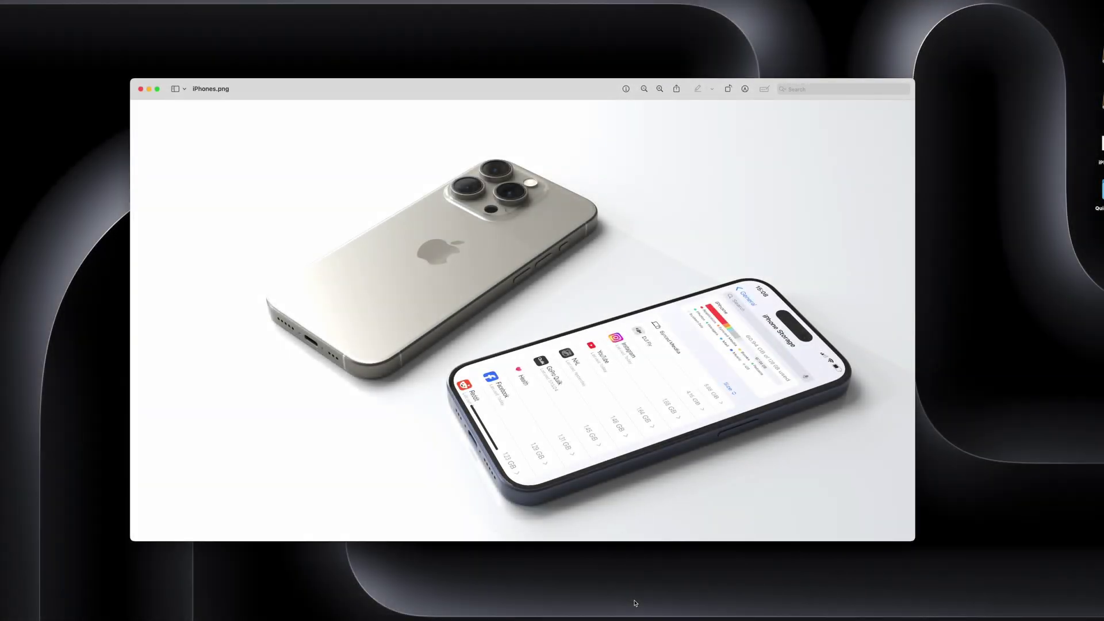
Step: Rotate iPhones.png through several quarter turns both ways until it is landscape again
click(728, 89)
click(729, 89)
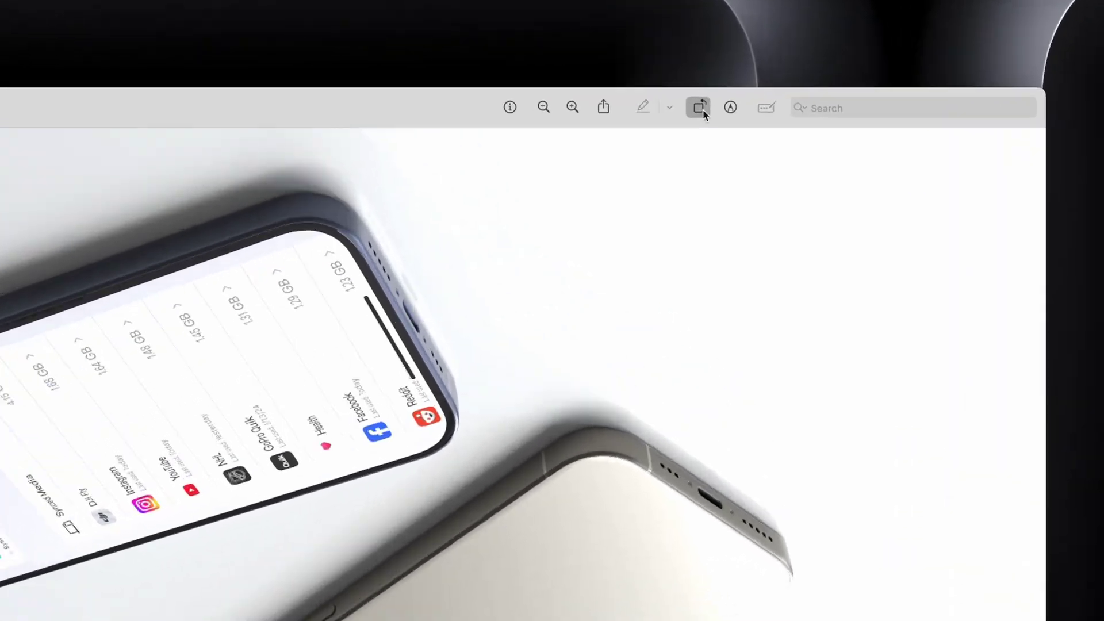
click(728, 89)
click(658, 143)
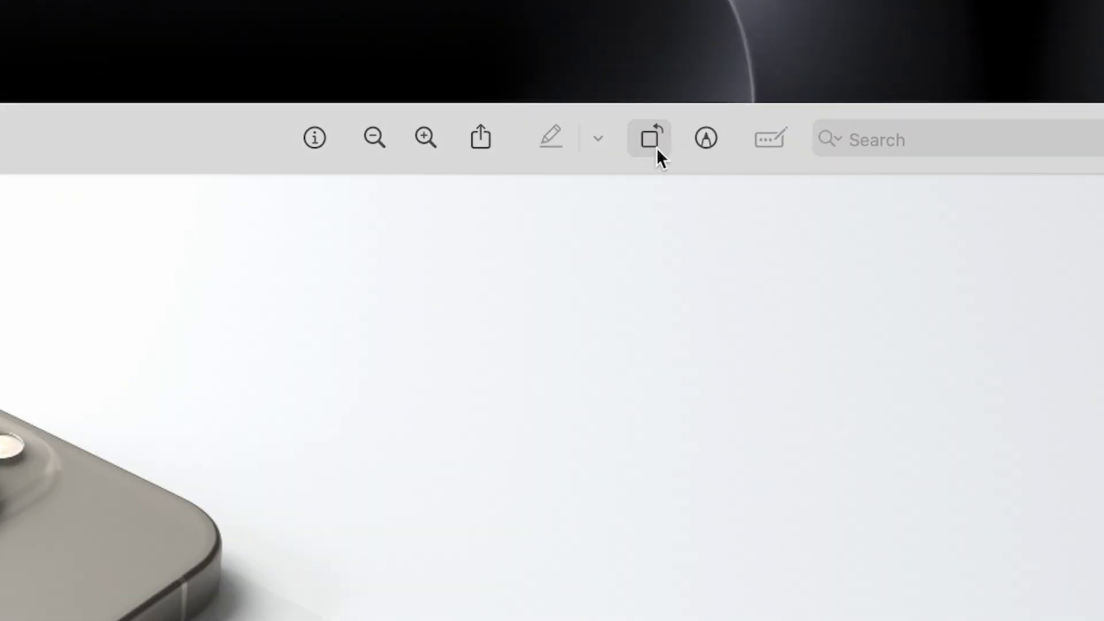
click(657, 147)
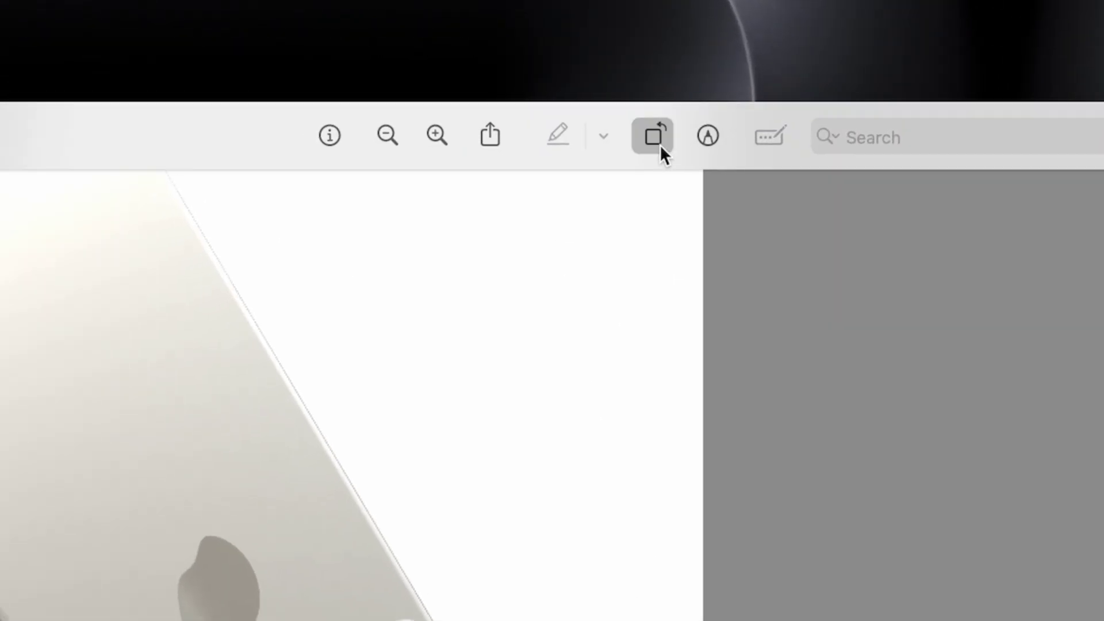
click(657, 143)
click(657, 143)
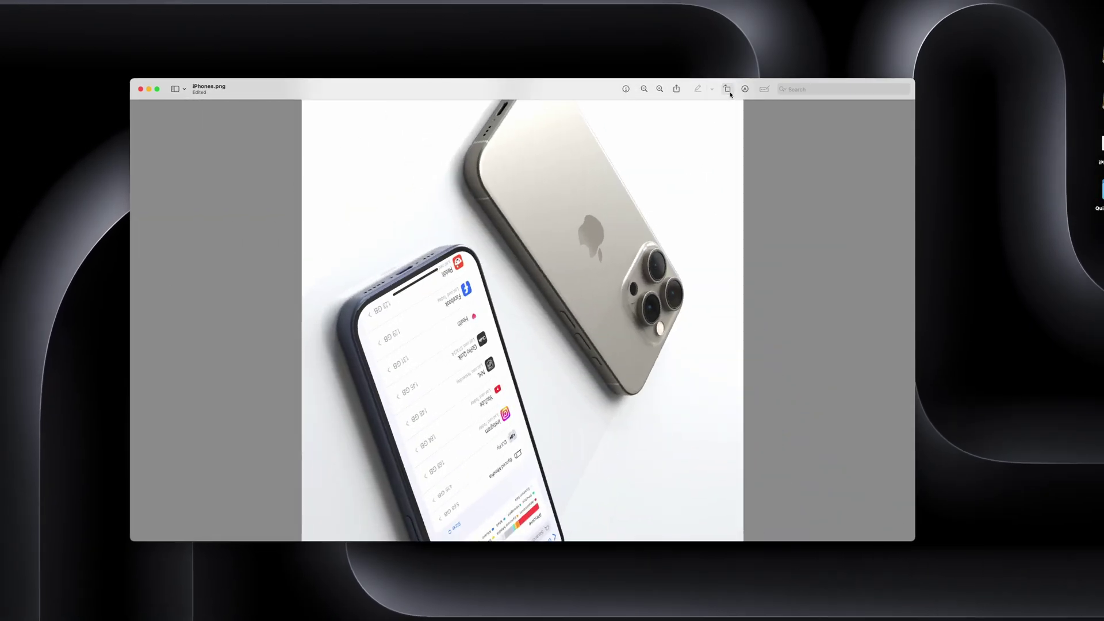
click(731, 95)
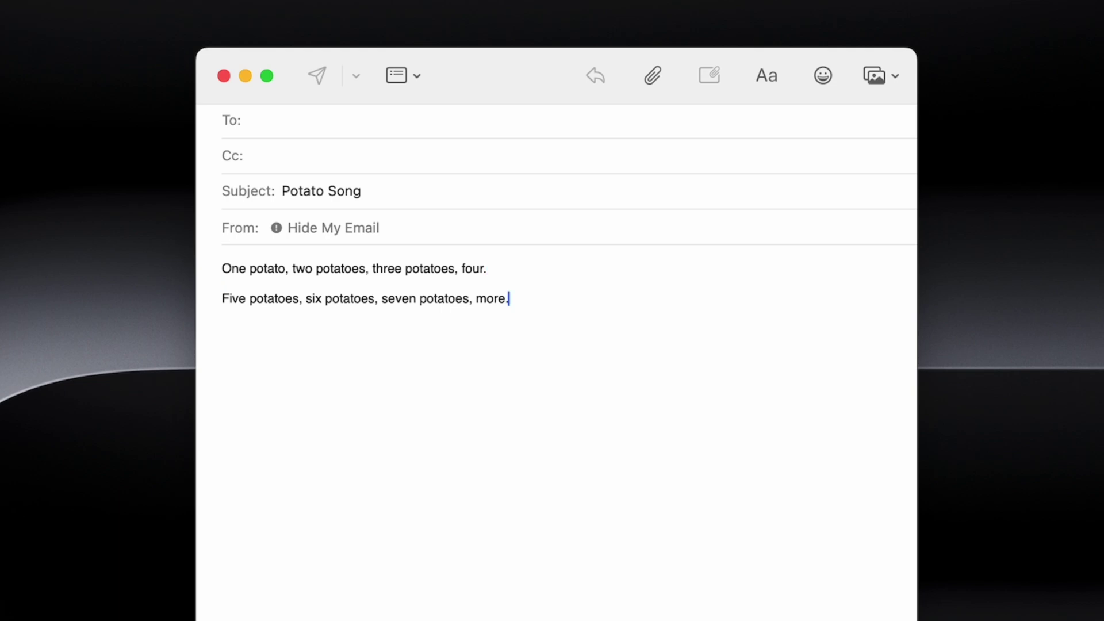
Step: Erase the two potato-counting lines word by word with Option-Delete until the body is empty
key(alt+BackSpace)
key(alt+BackSpace)
key(alt+BackSpace)
key(alt+BackSpace)
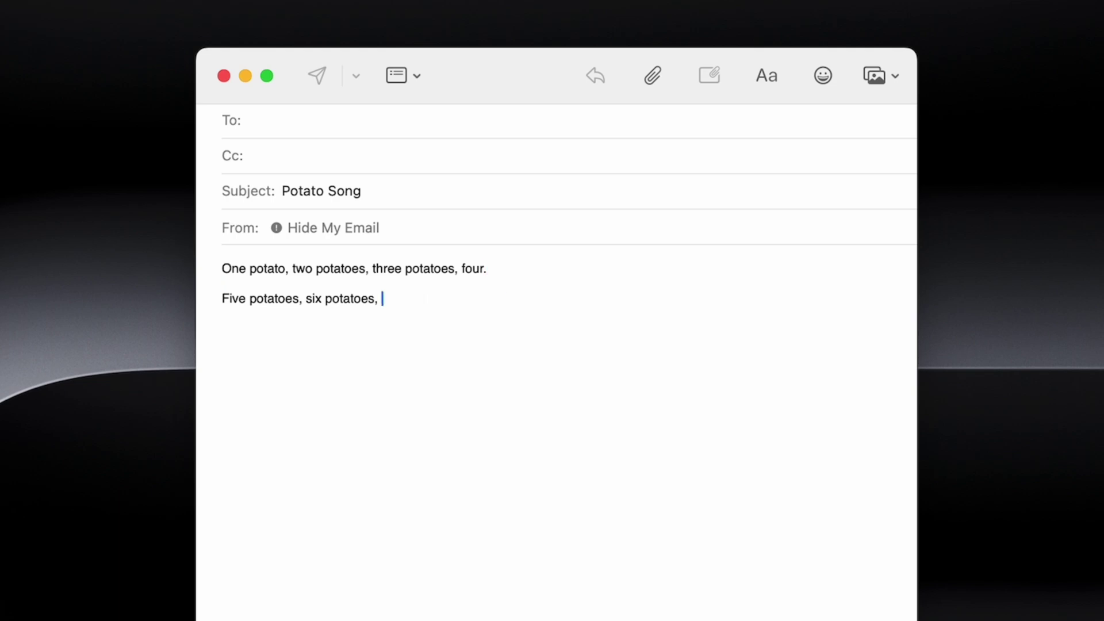
key(alt+BackSpace)
key(alt+BackSpace)
key(alt+BackSpace)
key(alt+BackSpace)
key(alt+BackSpace)
key(alt+BackSpace)
key(alt+BackSpace)
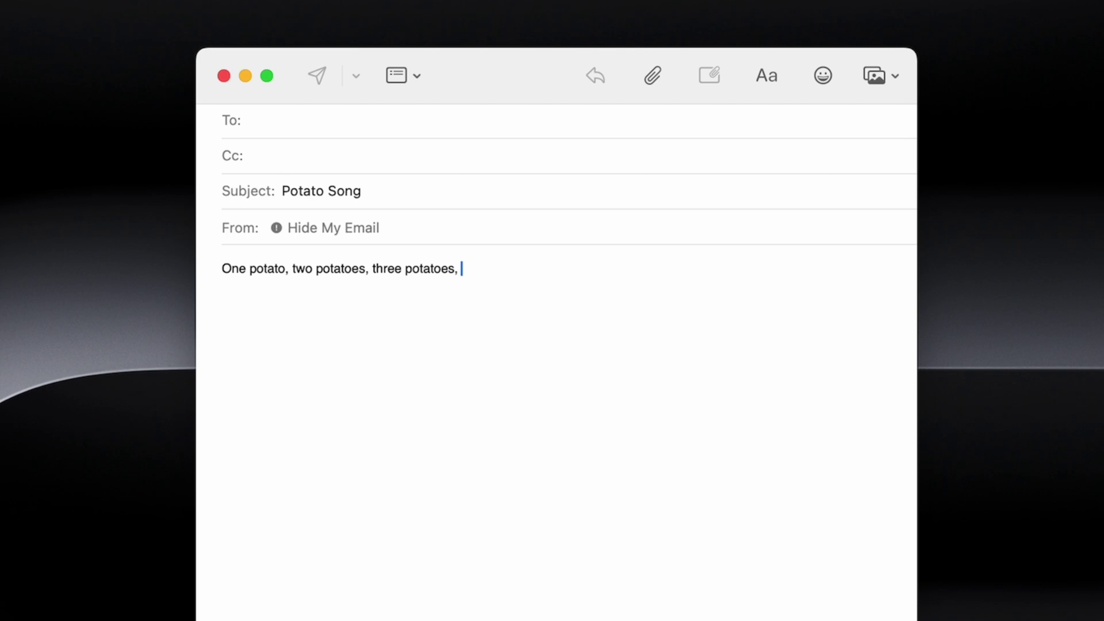
key(alt+BackSpace)
key(alt+BackSpace)
key(alt+BackSpace)
key(alt+BackSpace)
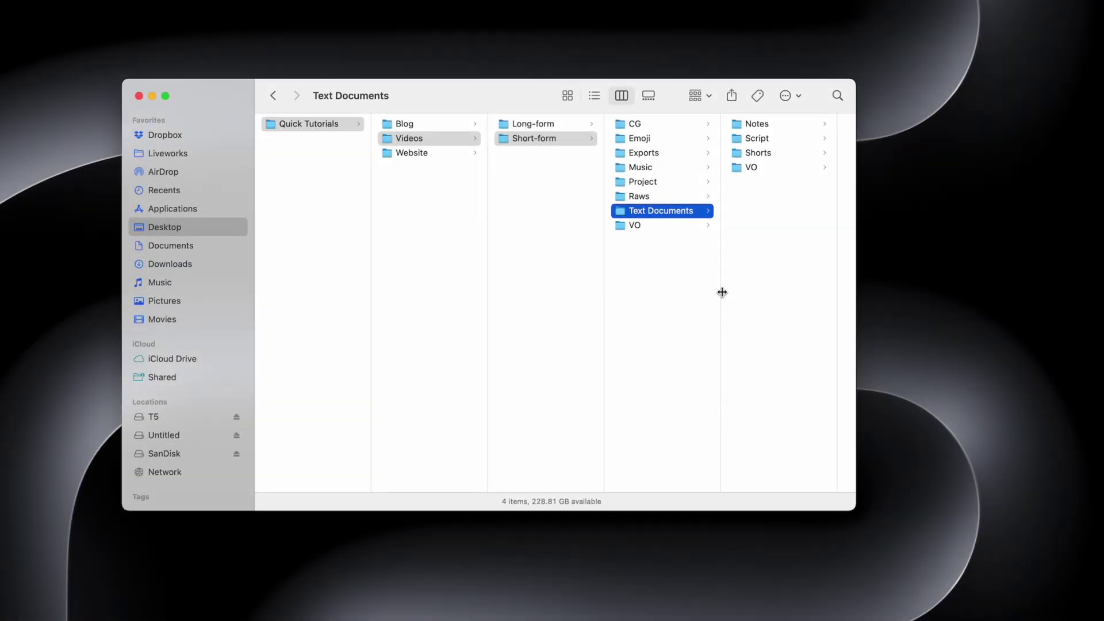
Step: Rename the Text Documents folder to 'Text Documents Render Render Render Render Render Render'
drag(722, 289, 794, 288)
key(alt)
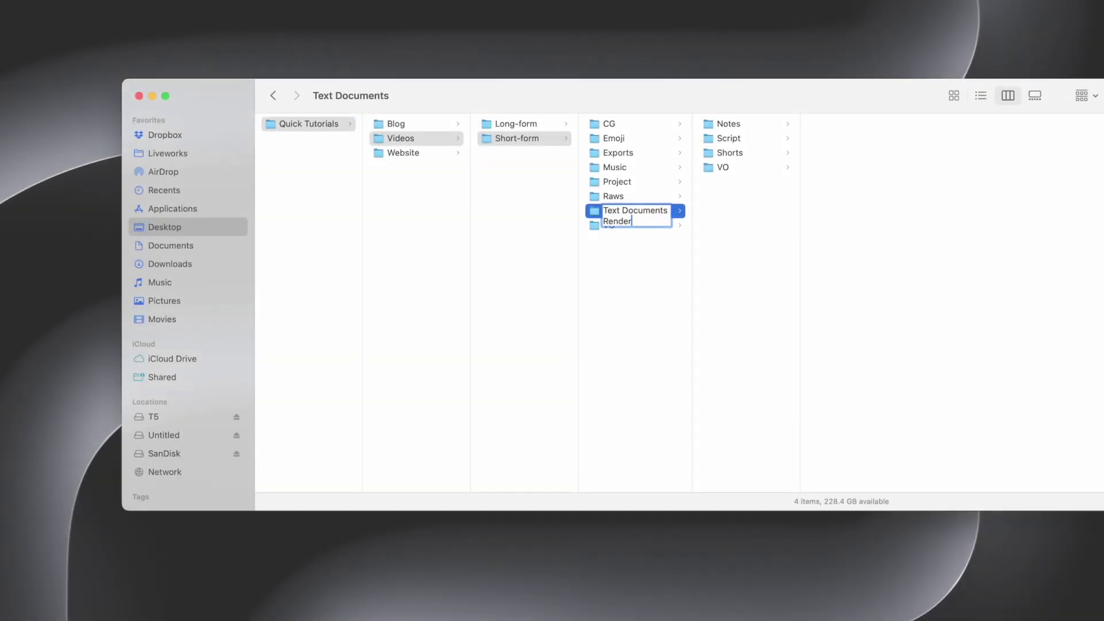
text(Render)
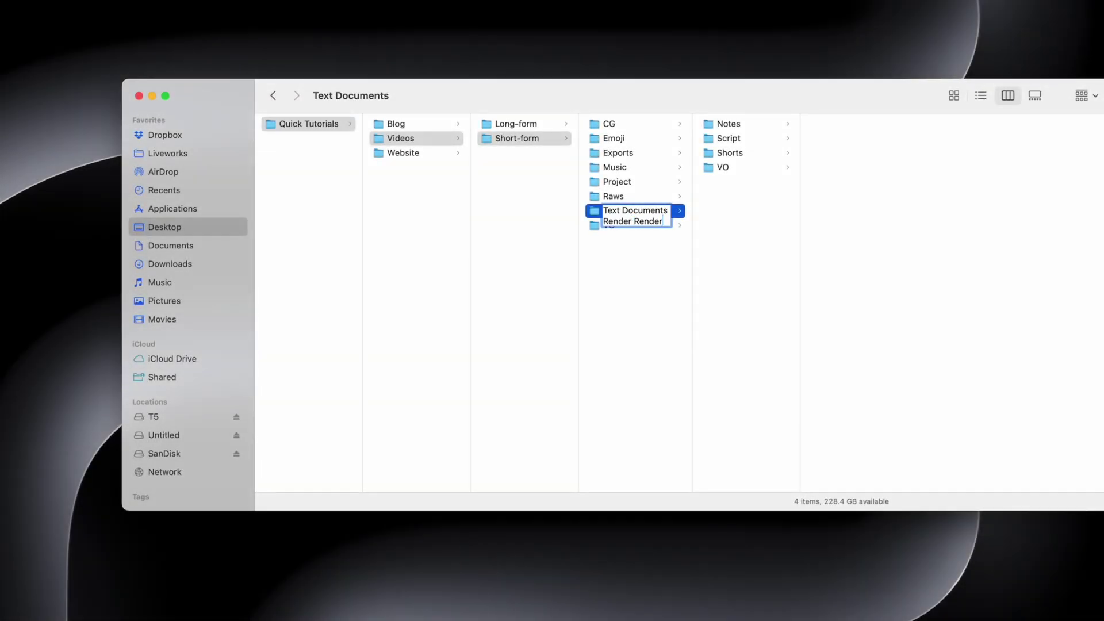
key(super+v)
key(super+v)
key(super+v)
key(super+v)
key(Return)
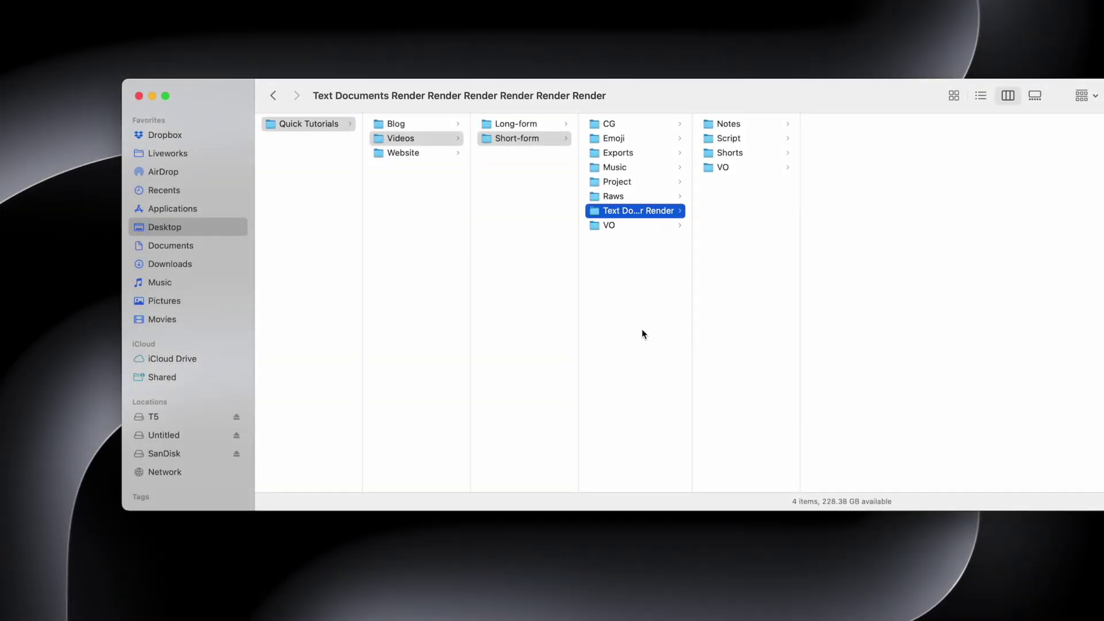
Step: Auto-fit the column width so the full renamed folder name shows
click(644, 332)
click(641, 210)
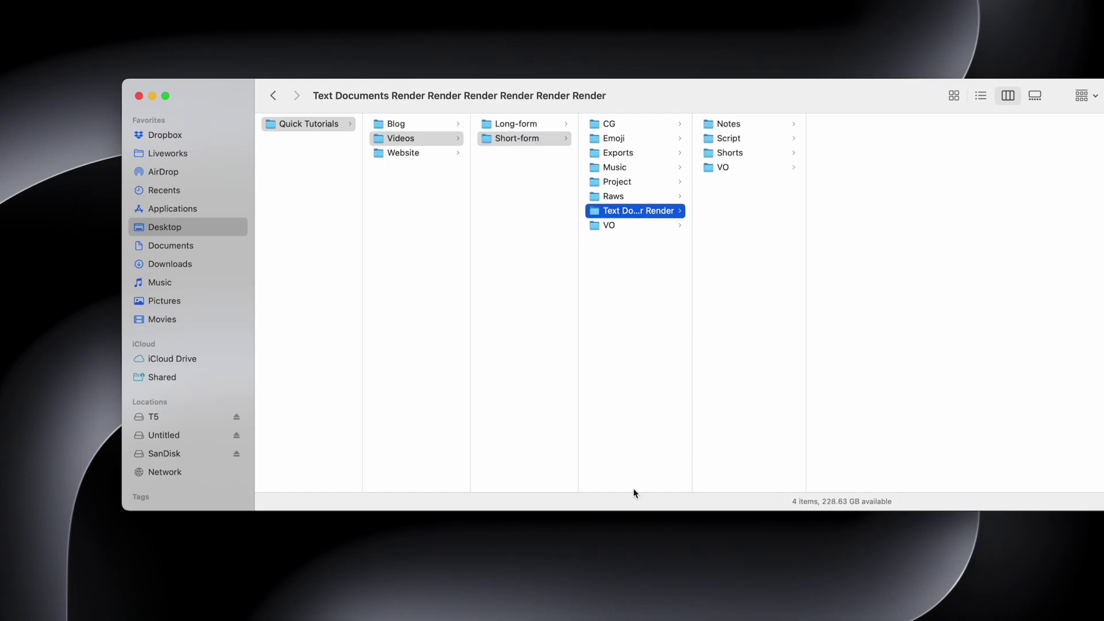
double_click(692, 277)
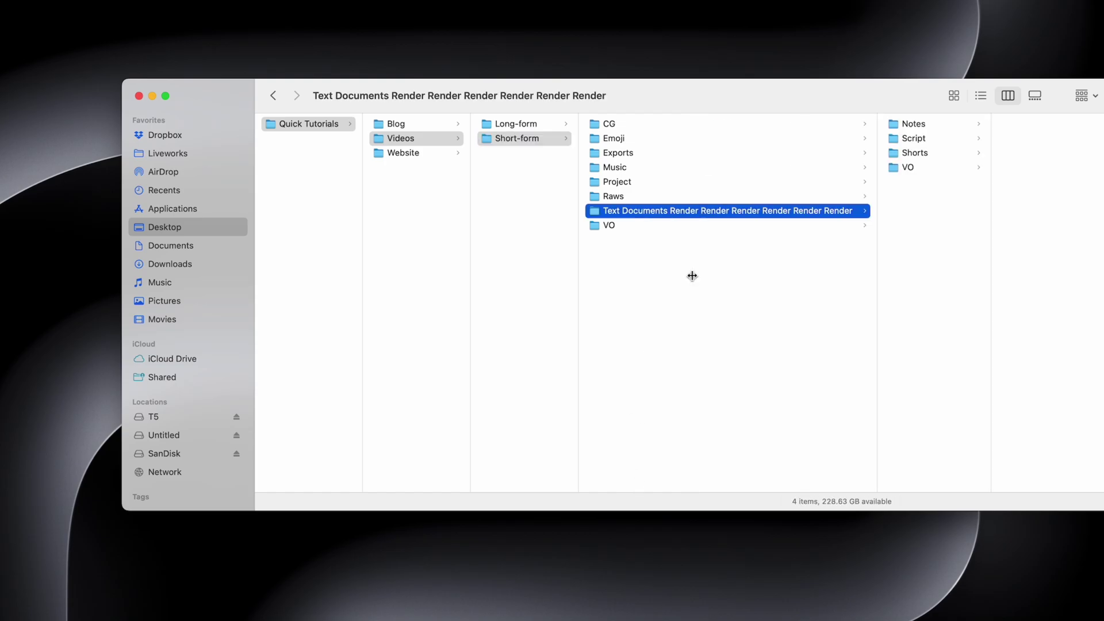
click(680, 371)
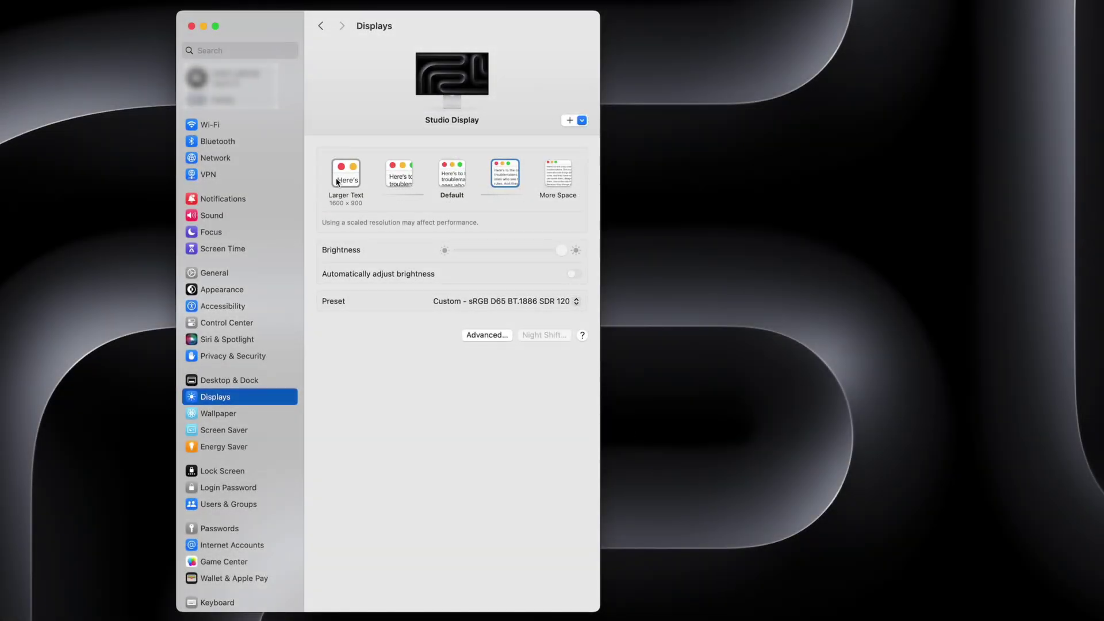
Step: Show the Studio Display resolutions as a list and turn on Show all resolutions
alt+click(503, 179)
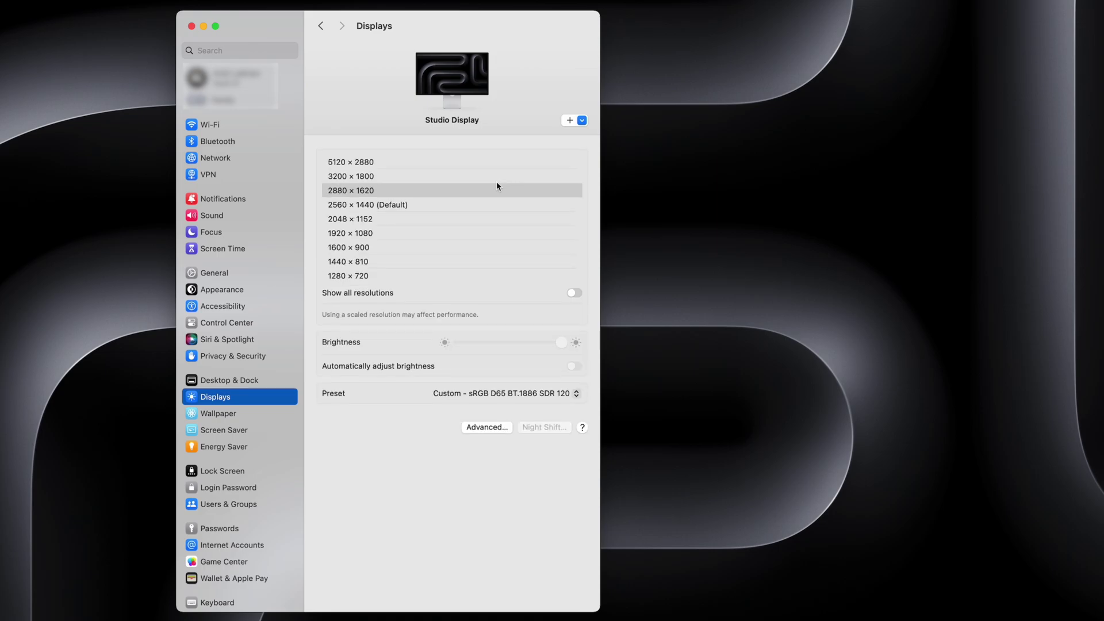
click(573, 293)
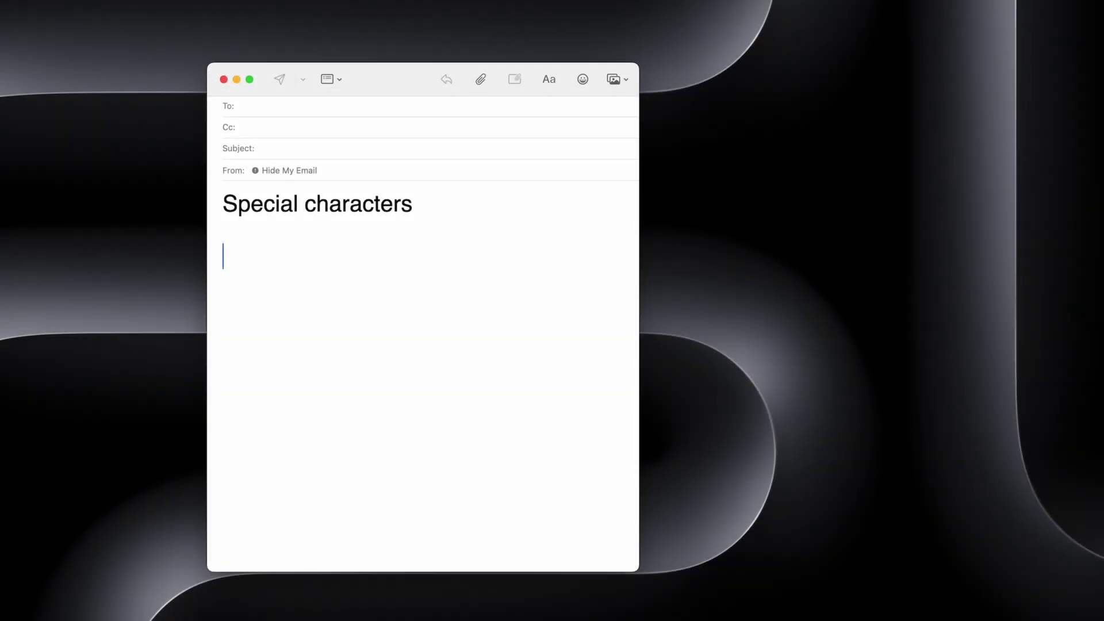
Step: Type Option-key symbols like μ, ∫, √, Ω, ©, ¶, ∞, £ and ™ into the body
text(μ˜∫√ç≈Ωåß)
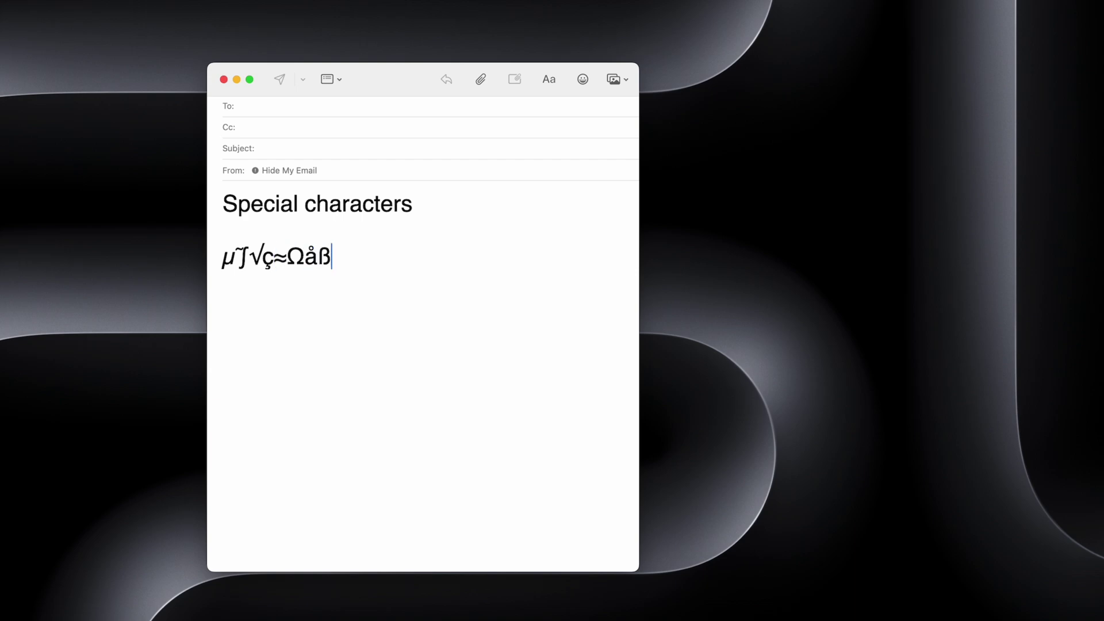
text(∂ƒ©˙∆˚)
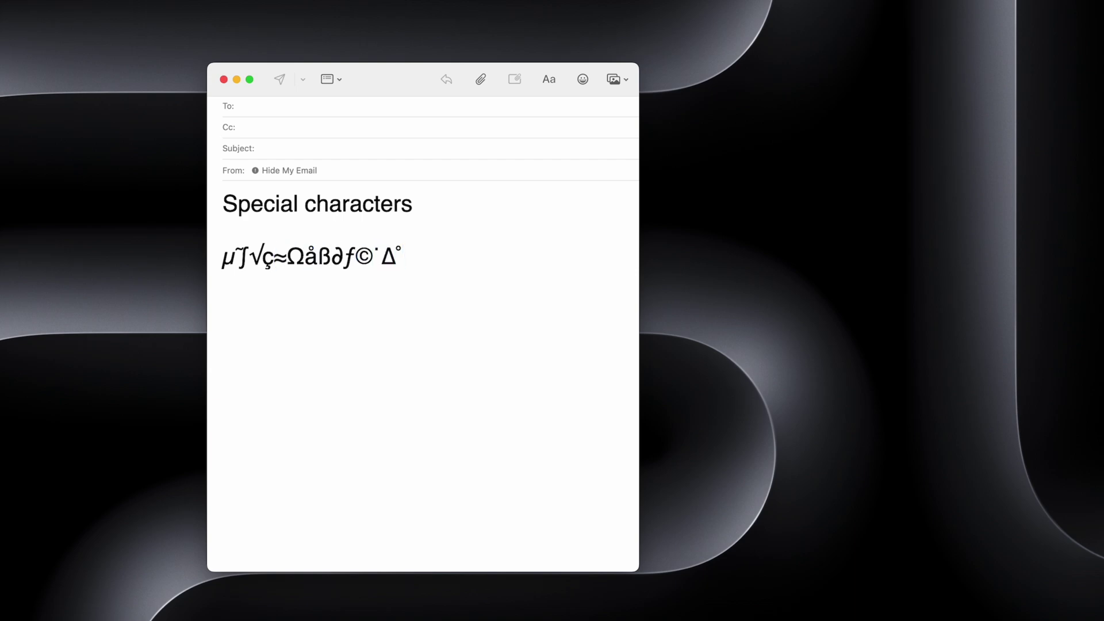
text(•ªøπ¬∆˙©ƒ∂)
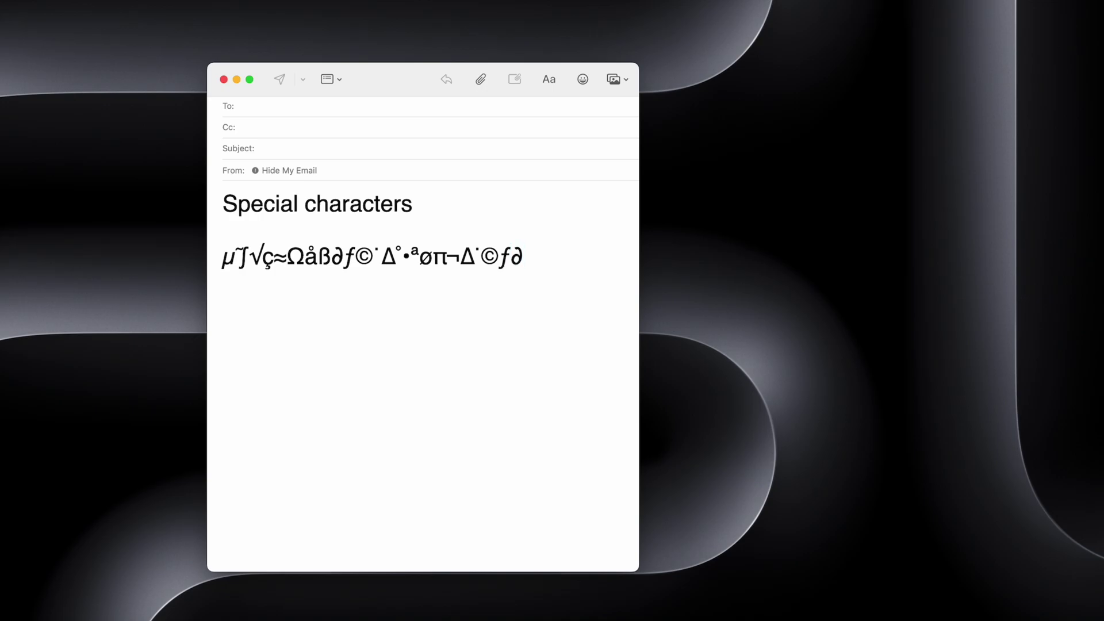
text(ßåœøø¬÷—ºª)
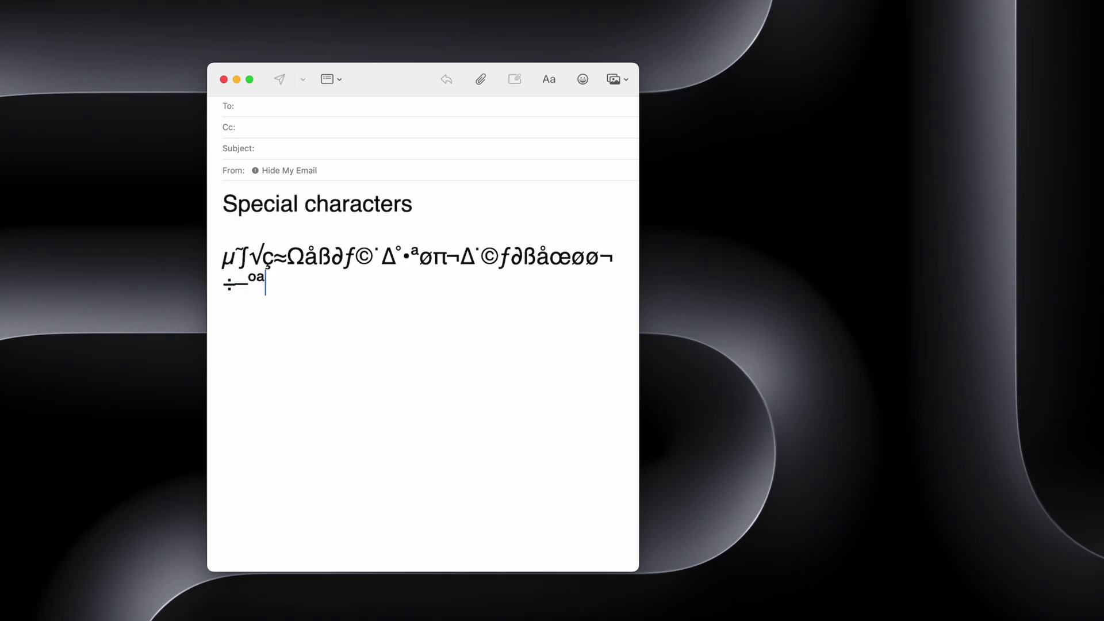
text(¶§∞¢£™)
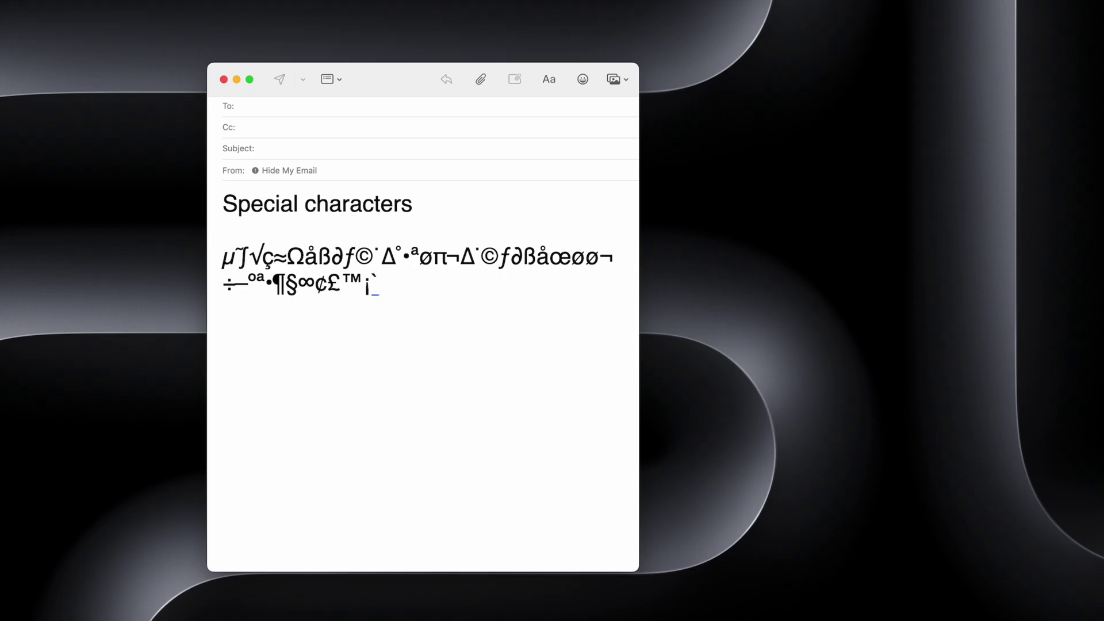
text(¡`)
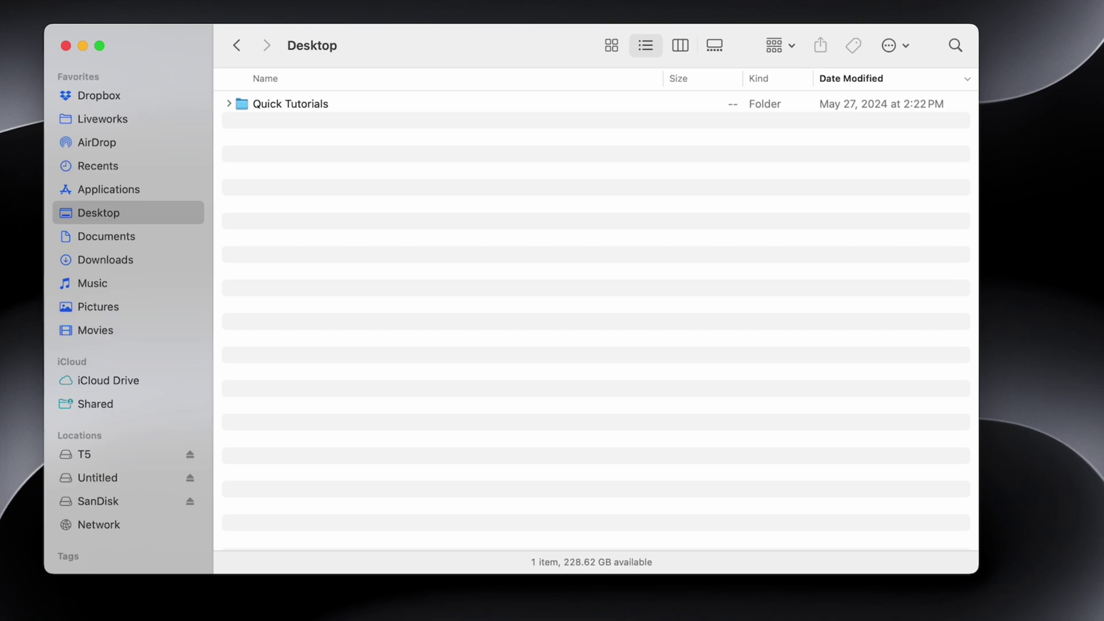
Step: Reveal the Desktop path from Macintosh HD through Users, then view Desktop items as large icons
key(alt)
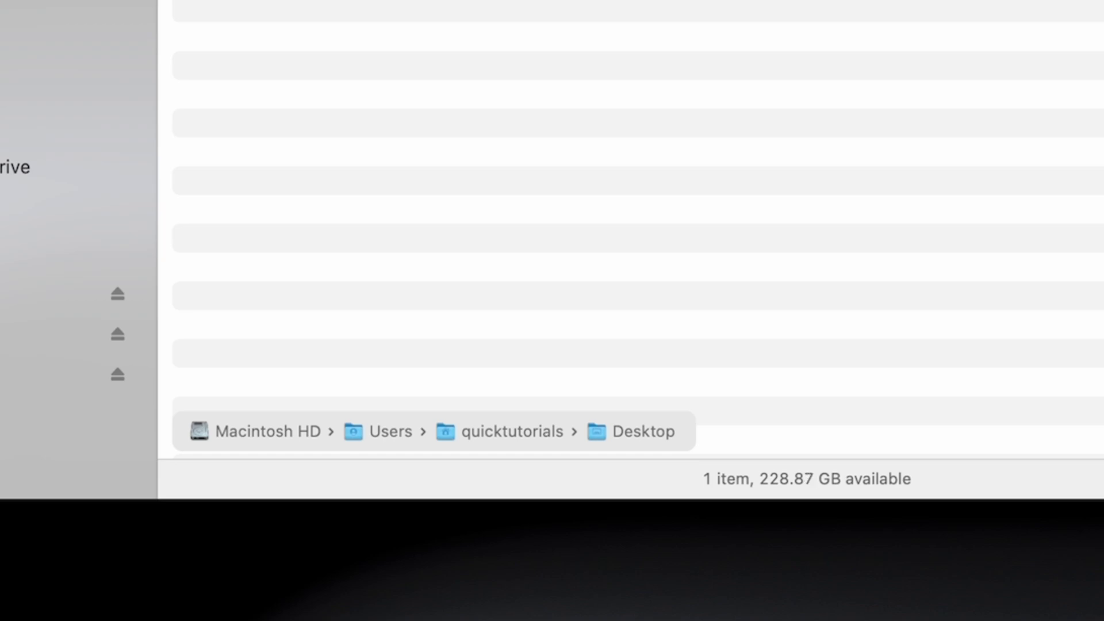
key(alt)
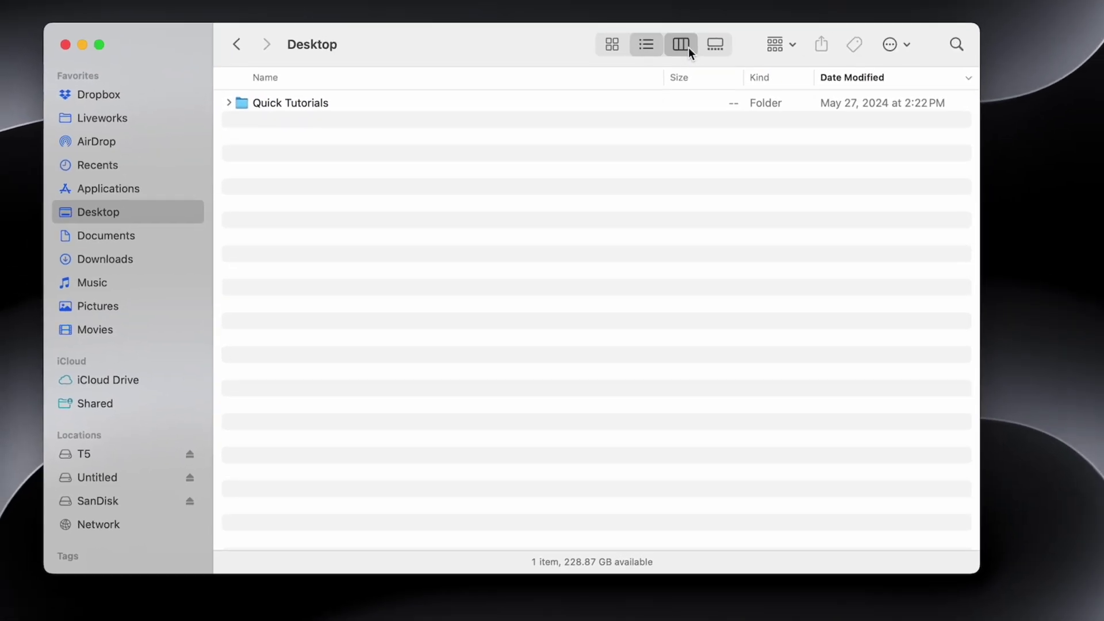
click(685, 46)
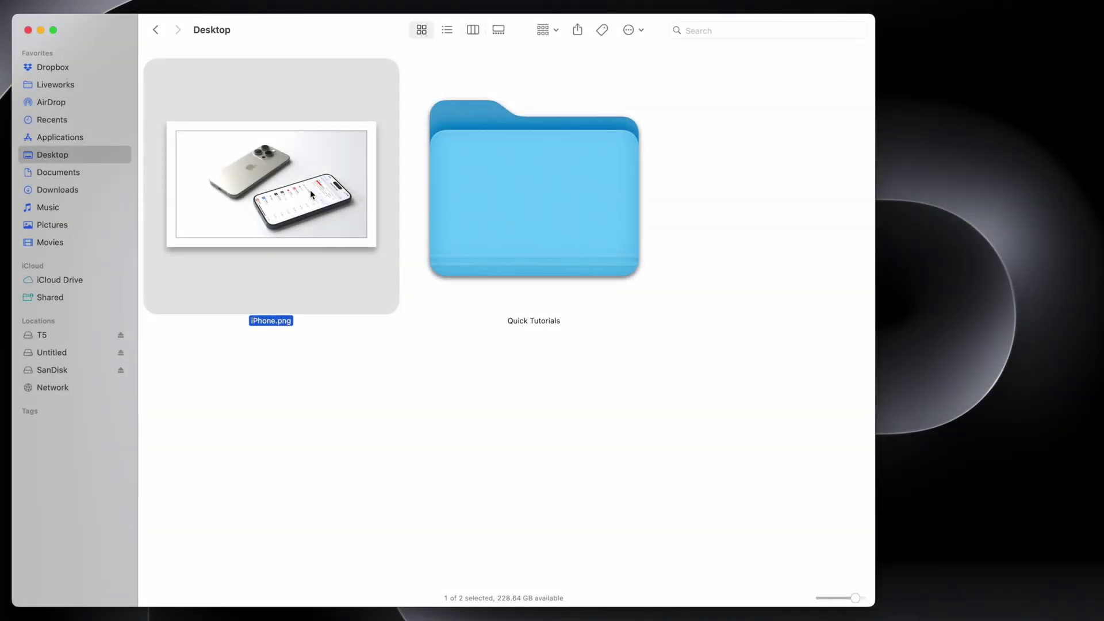
Step: Show iPhone.png's alternate commands like Show Inspector, Slideshow and Copy as Pathname, then open its info
right_click(311, 194)
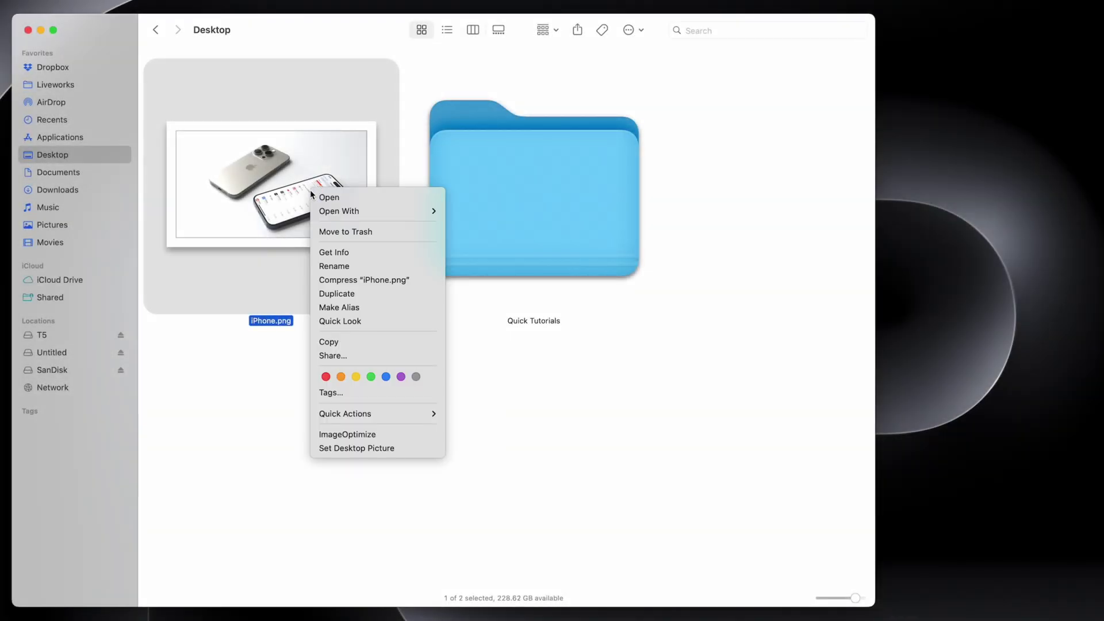
key(alt)
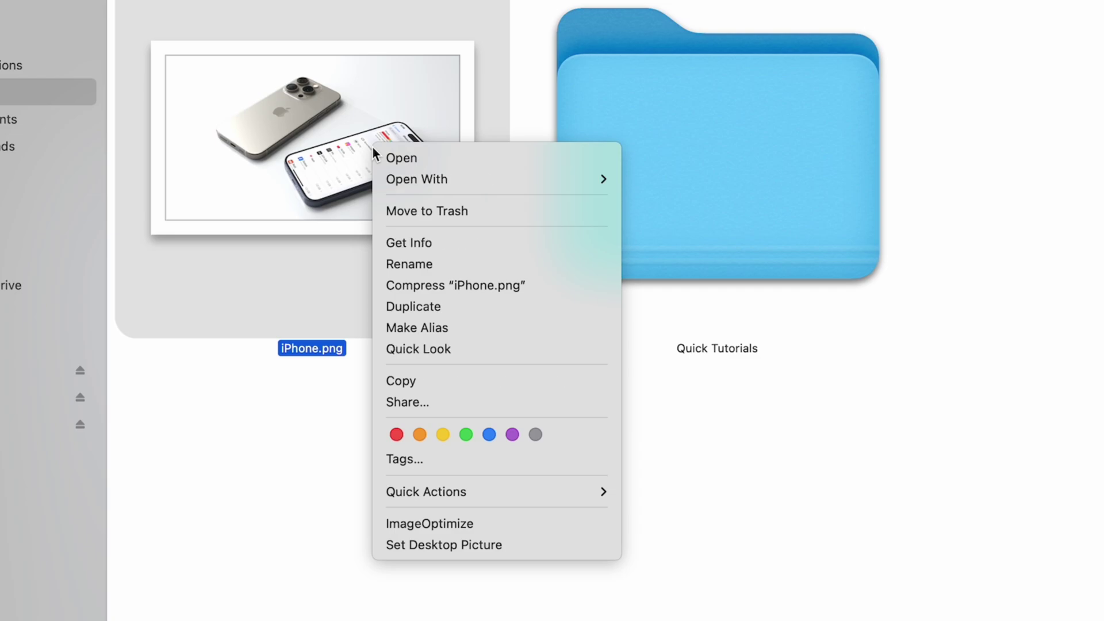
key(alt)
key(alt)
key(alt)
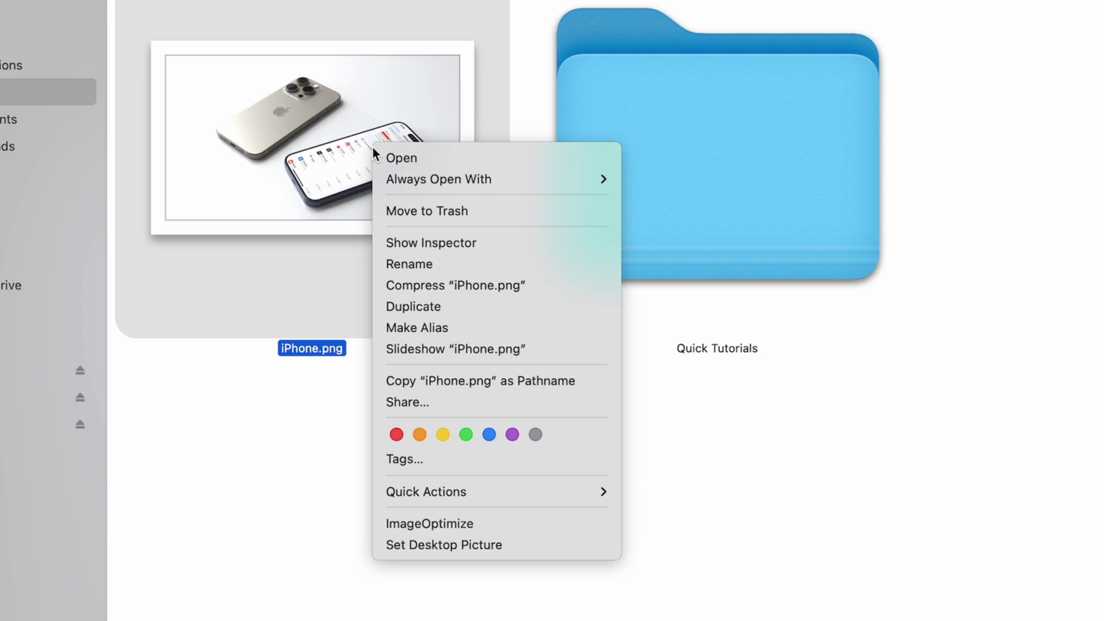
key(alt)
key(alt)
mouse_move(499, 181)
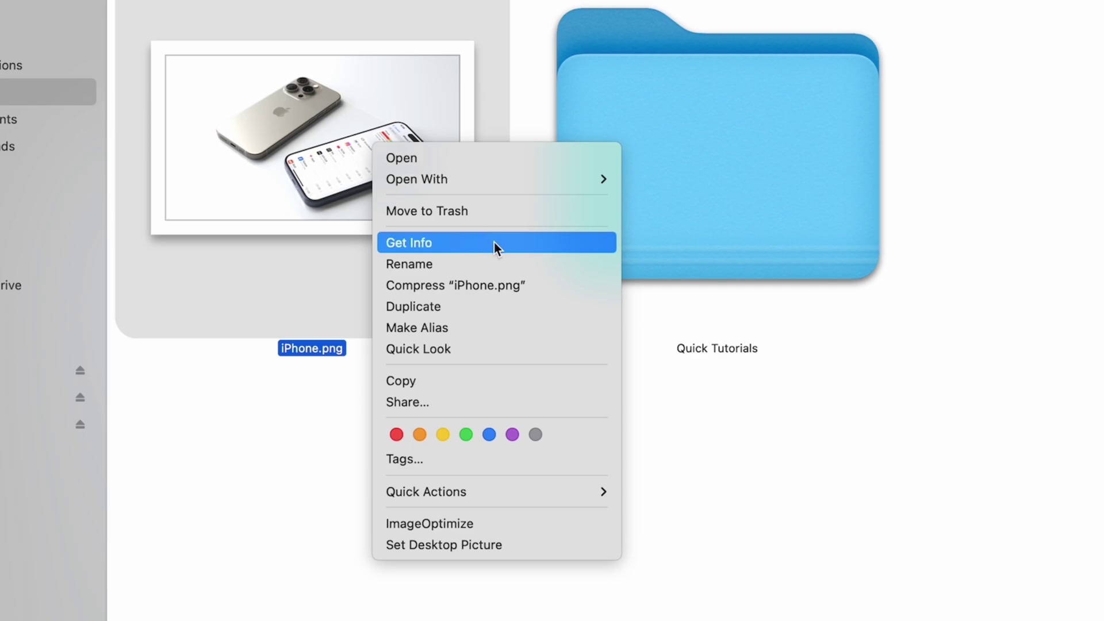
key(alt)
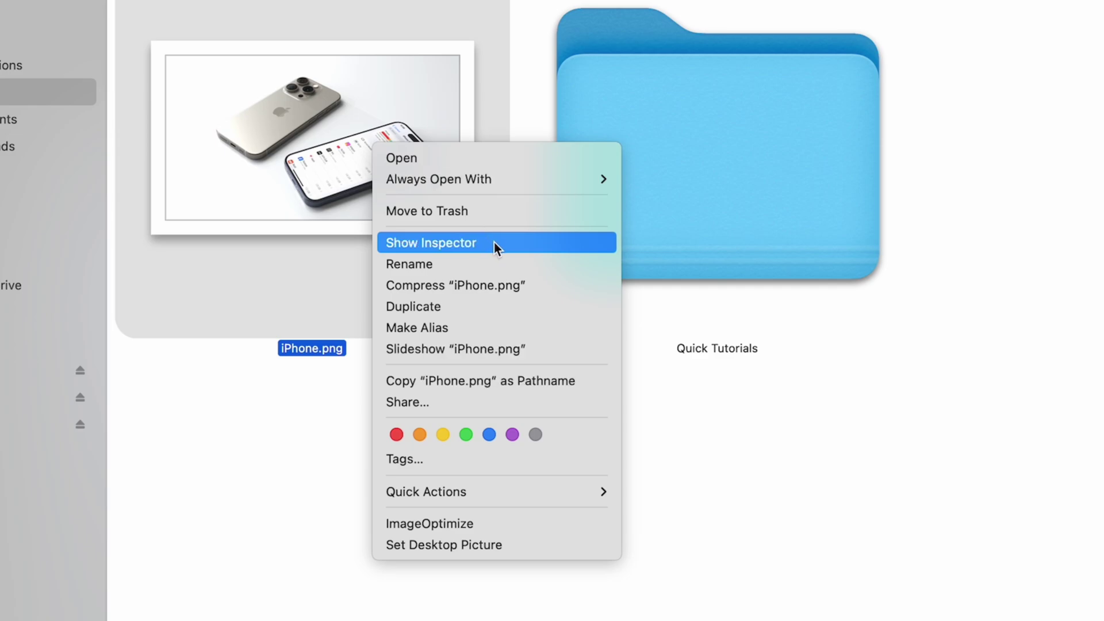
key(alt)
click(495, 242)
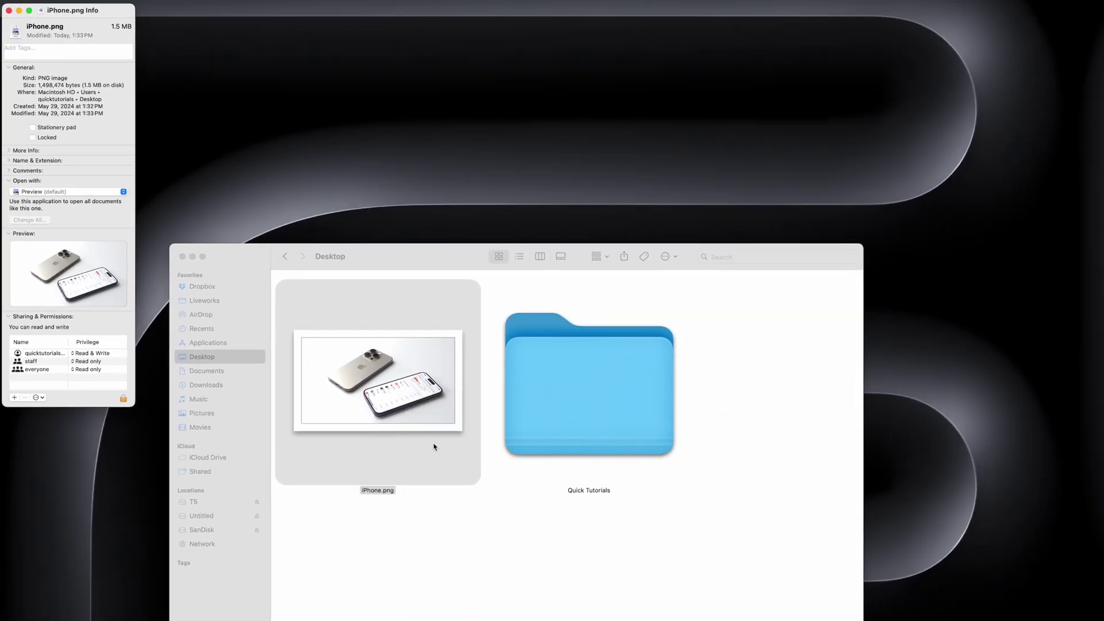
Step: Open a live Inspector for iPhone.png that follows the selection to Quick Tutorials and back
key(super+alt+i)
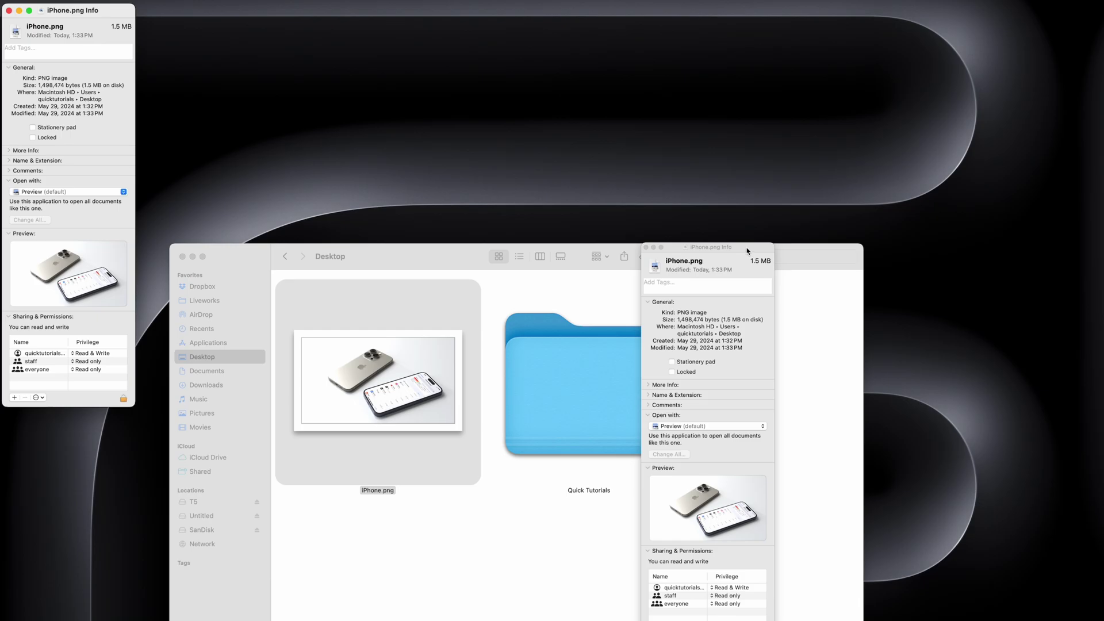
click(541, 420)
key(Left)
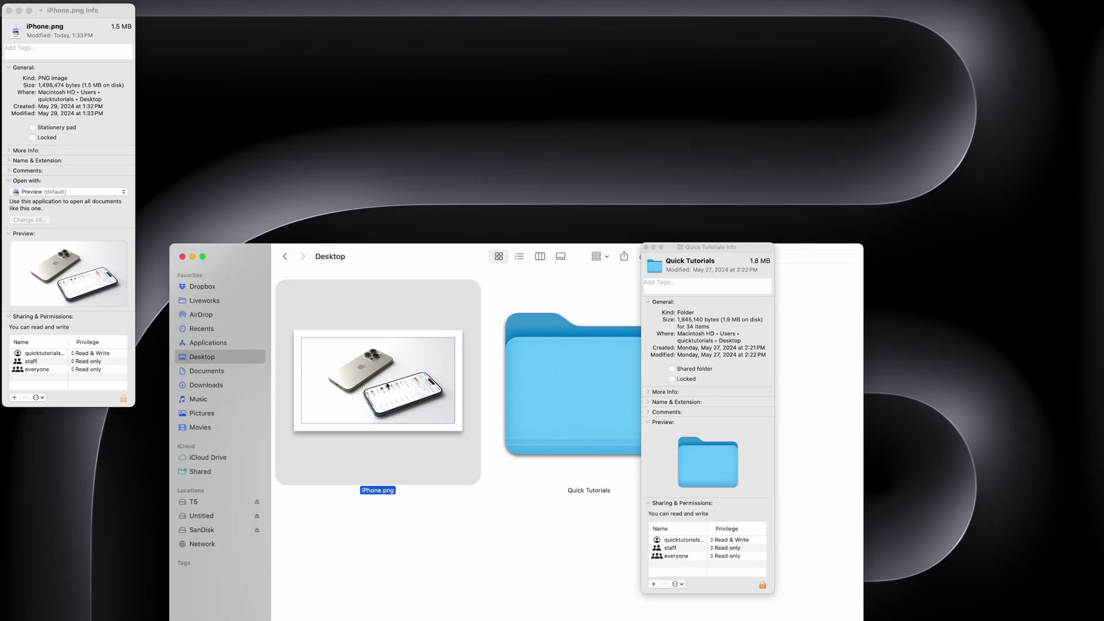
Step: Show one combined info window for the 51 selected Trash files, totalling 104.5 MB
click(537, 394)
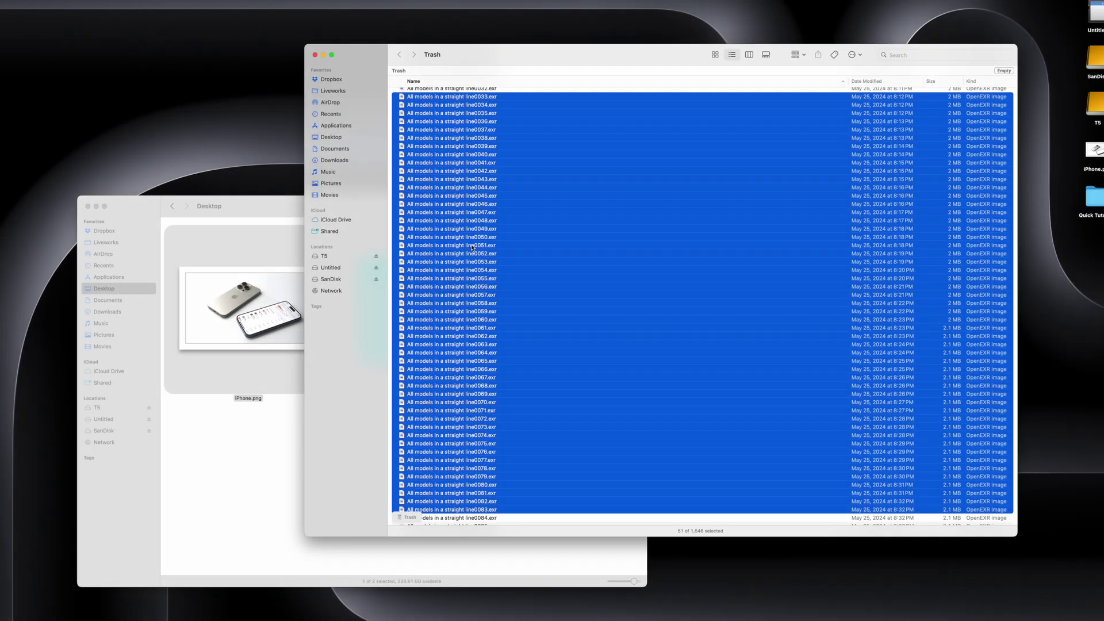
right_click(473, 248)
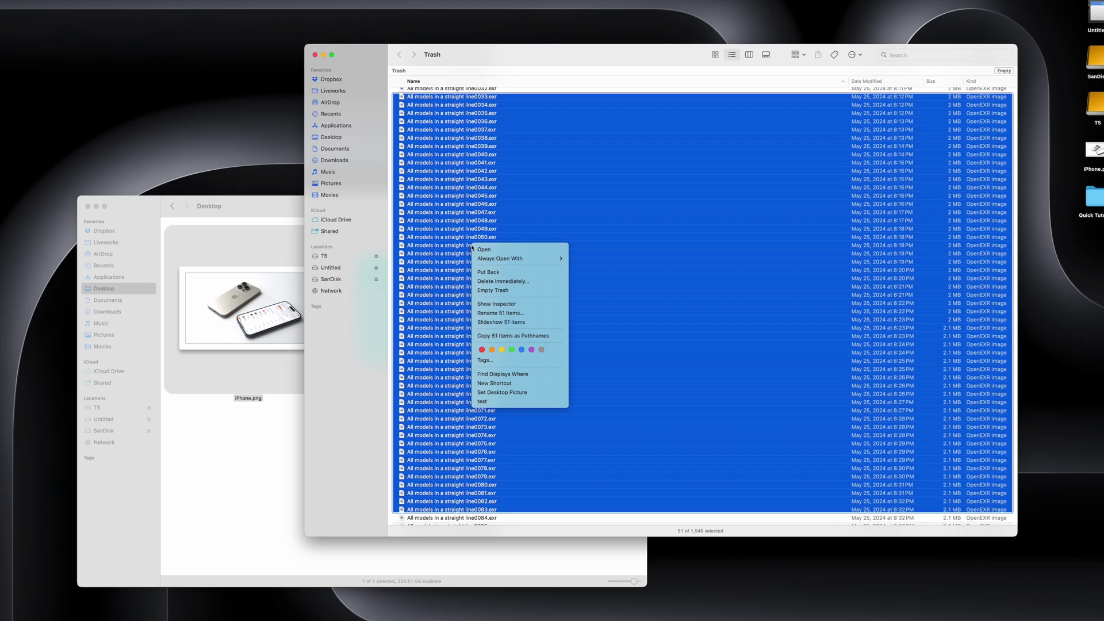
click(535, 305)
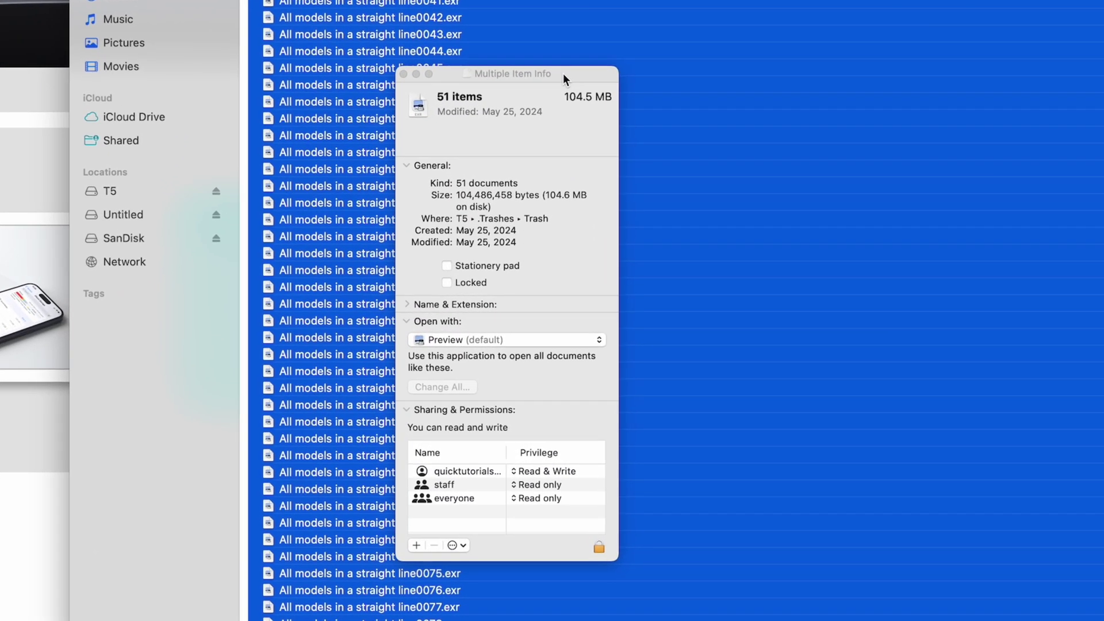
drag(563, 73, 835, 21)
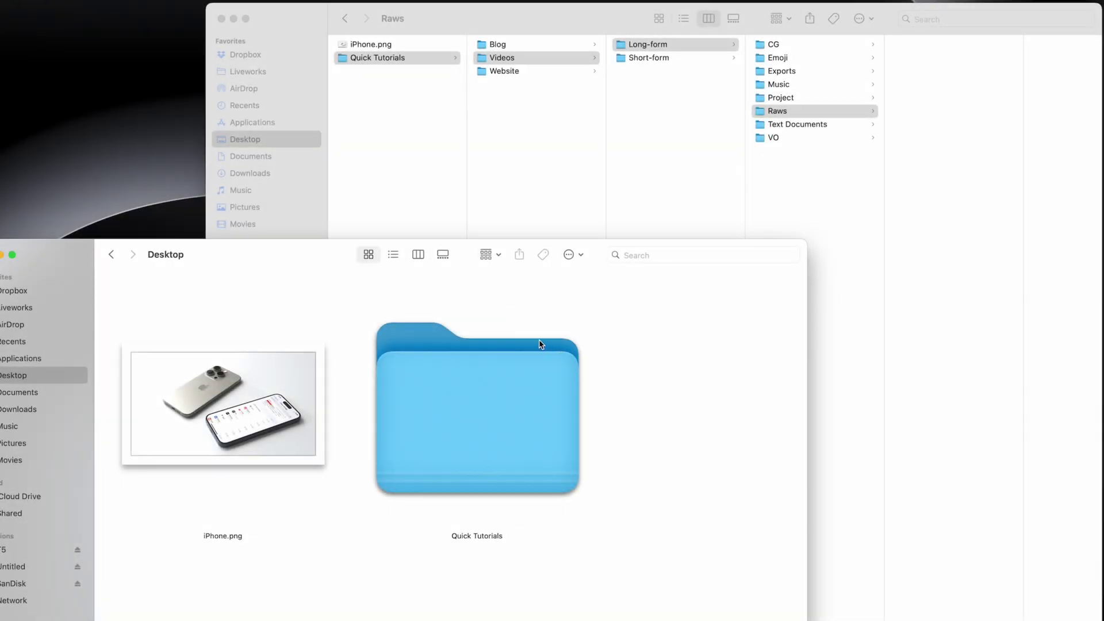
Step: Undo moving iPhone.png, then Option-drag a copy into Raws, keeping the Desktop original
drag(218, 395, 967, 242)
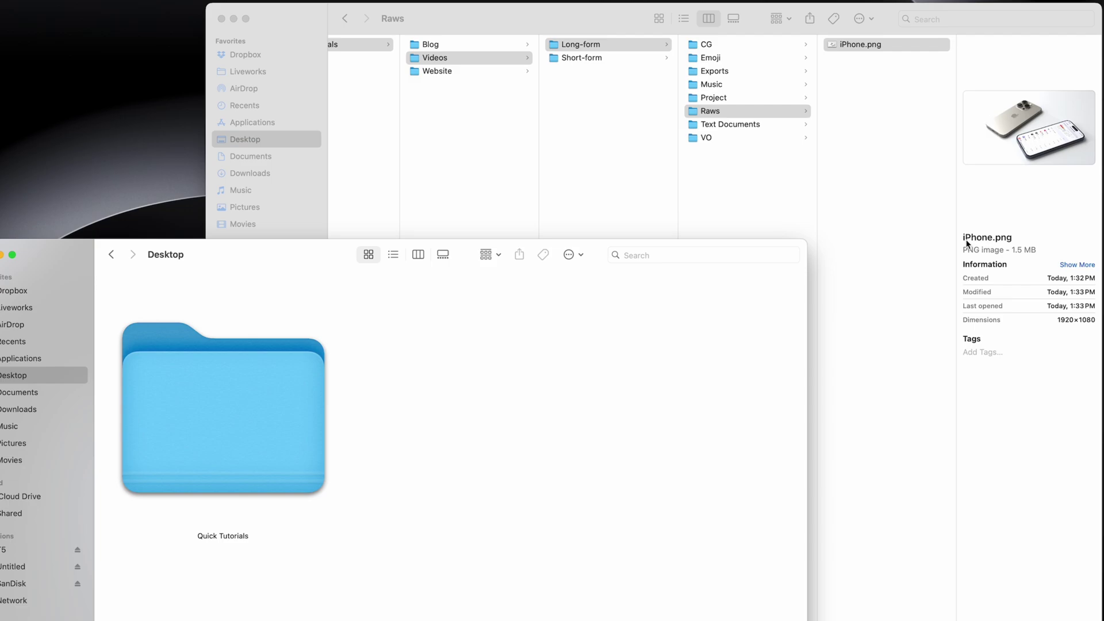
key(super+z)
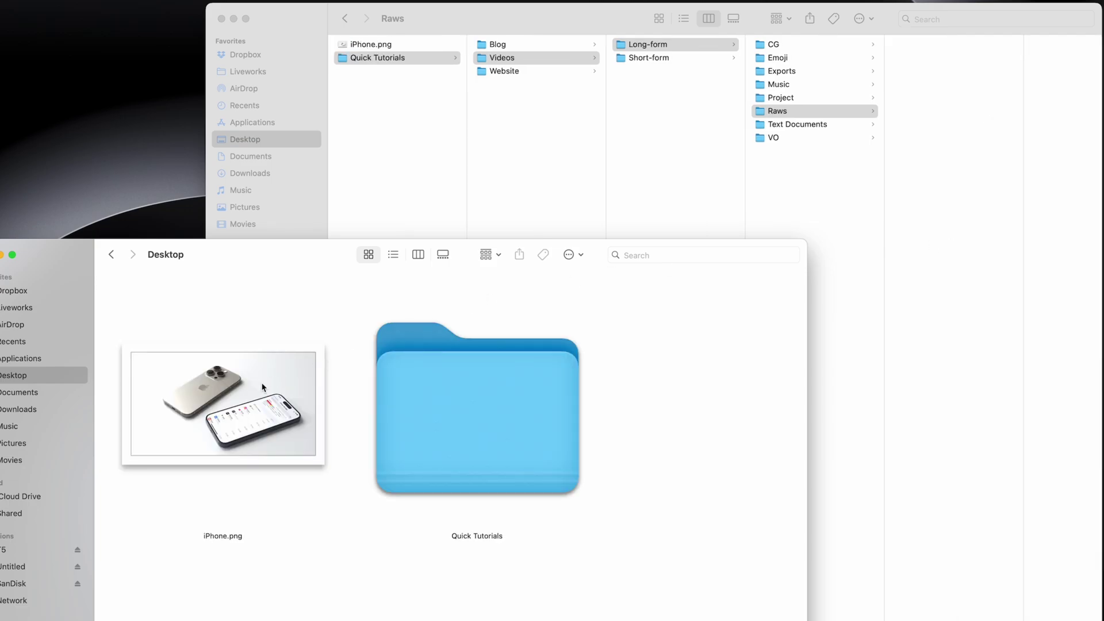
drag(248, 392, 964, 205)
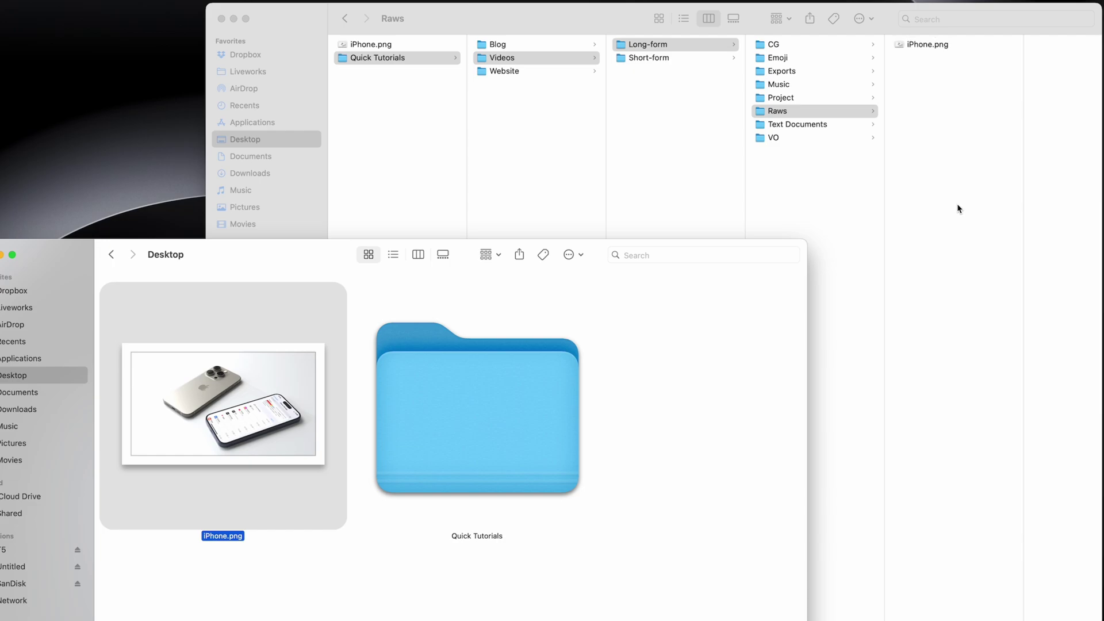
click(935, 45)
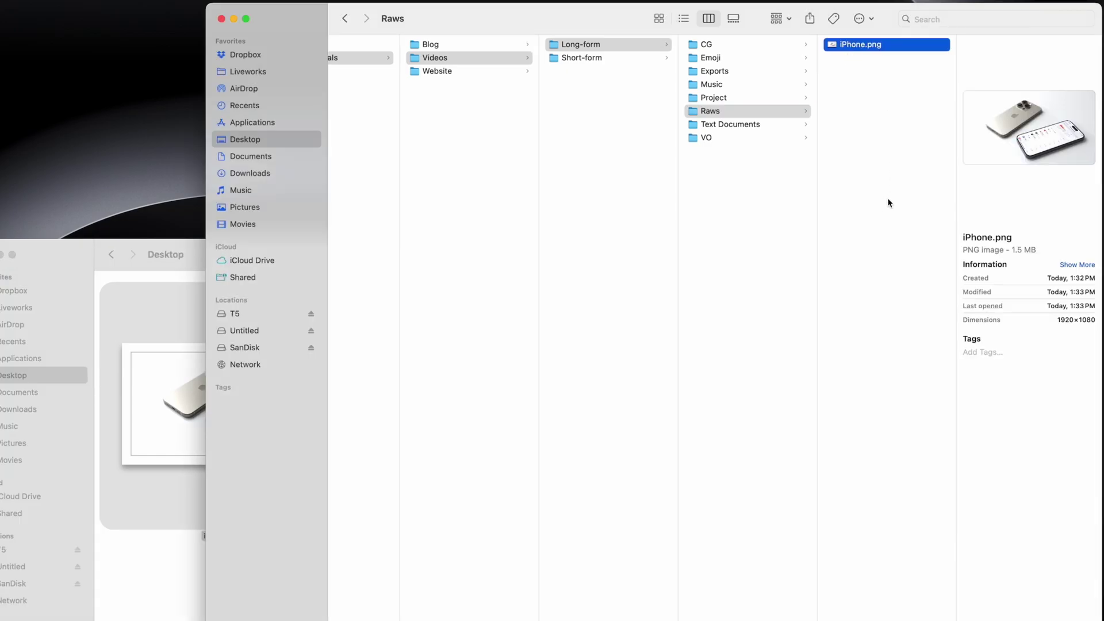
click(62, 260)
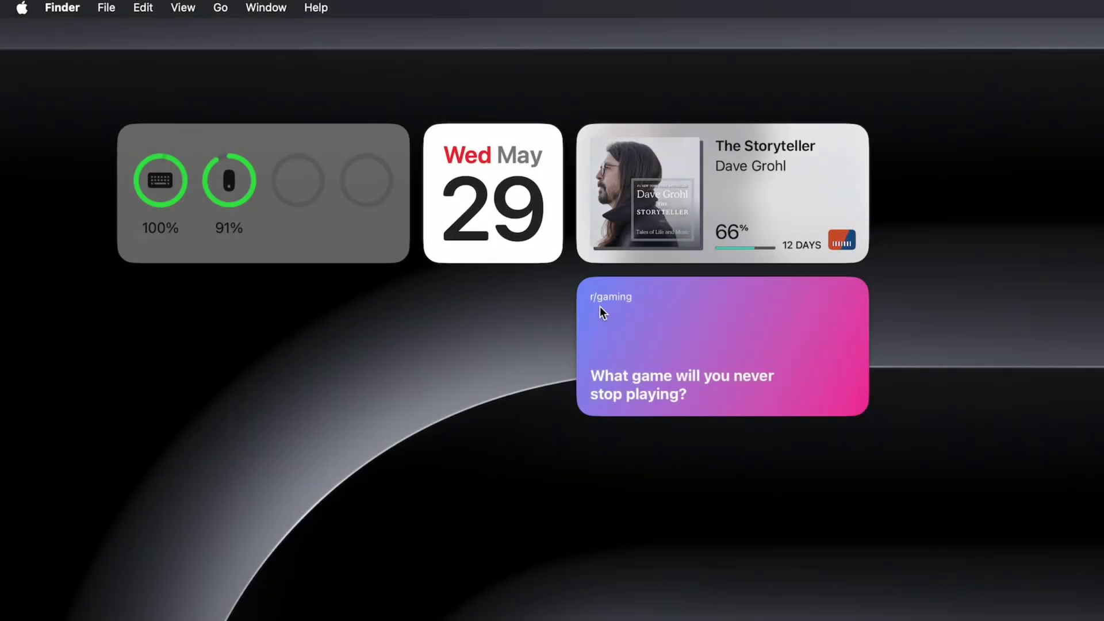
Step: Remove the r/gaming, calendar and battery desktop widgets, plus r/gaming from Notification Center
click(584, 282)
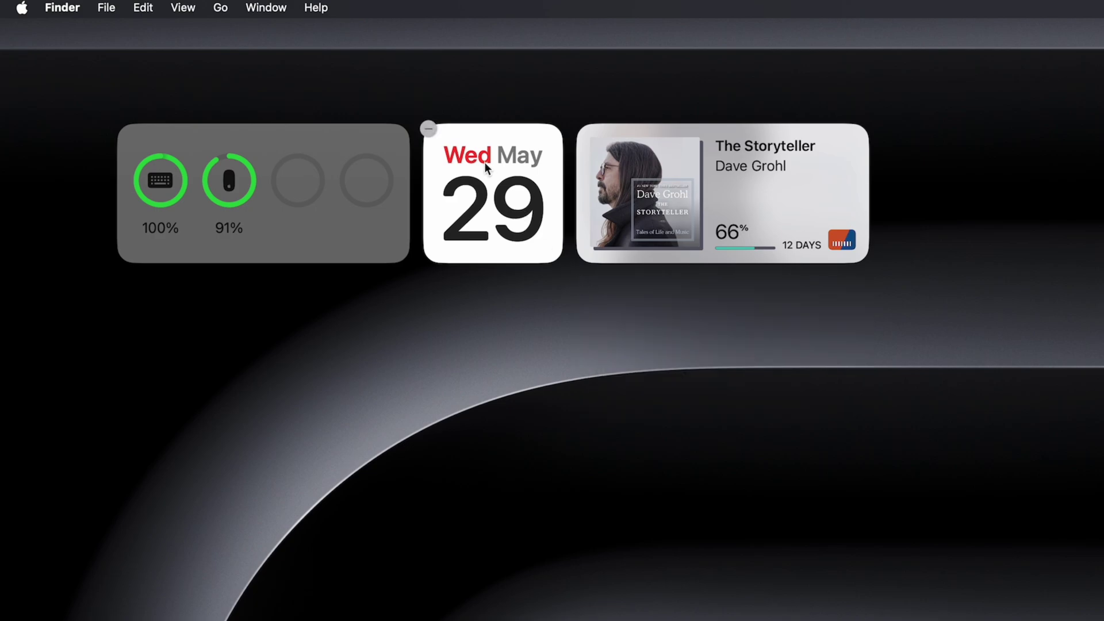
click(431, 129)
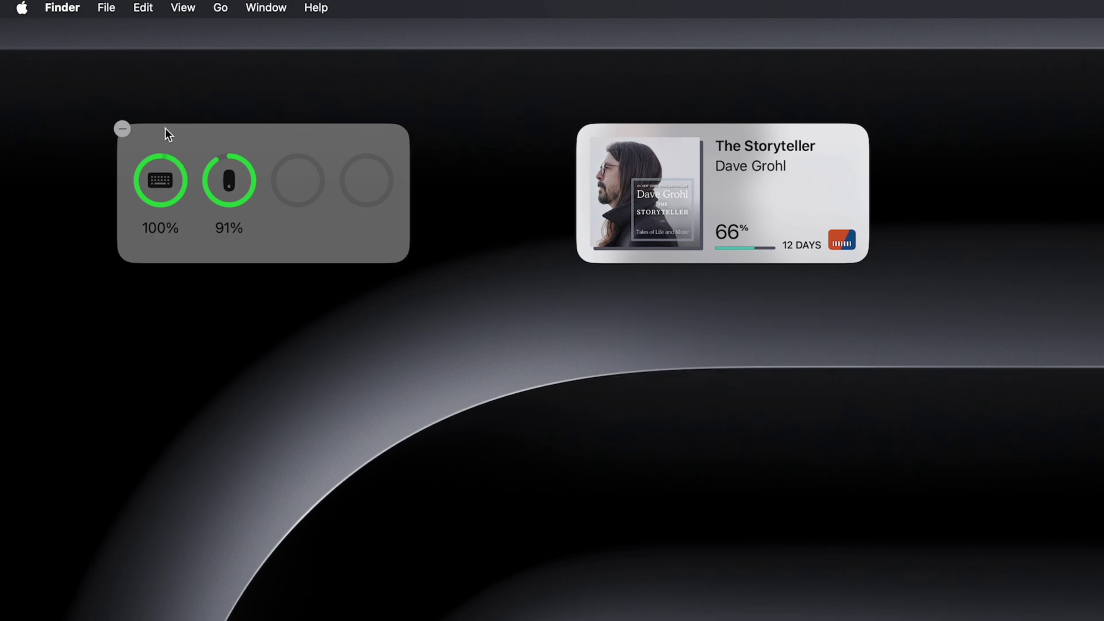
click(122, 129)
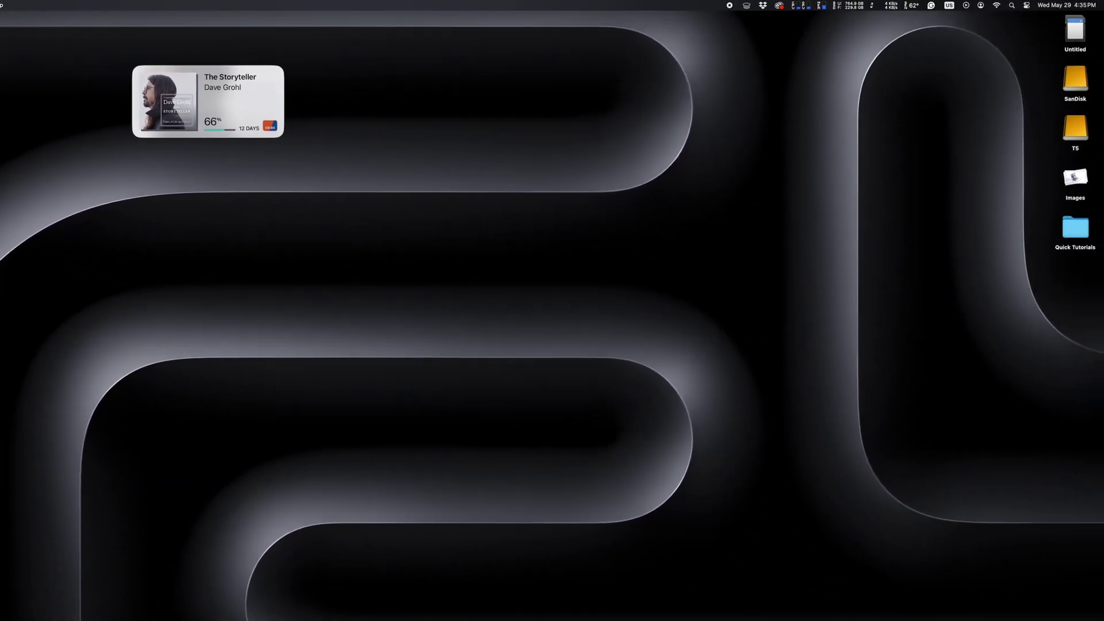
click(1056, 7)
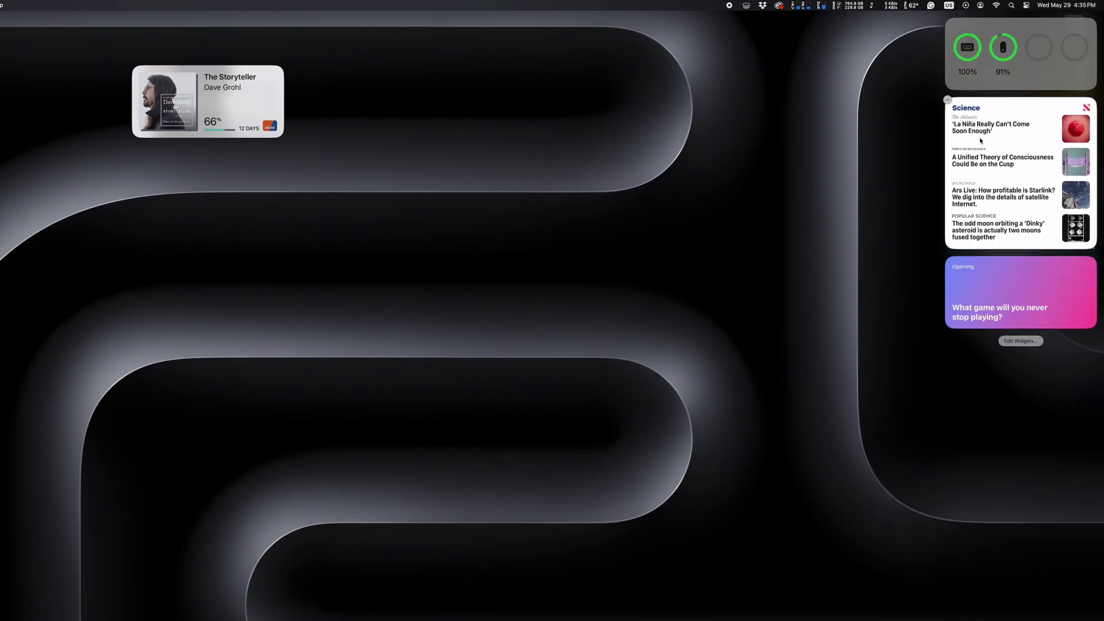
click(949, 259)
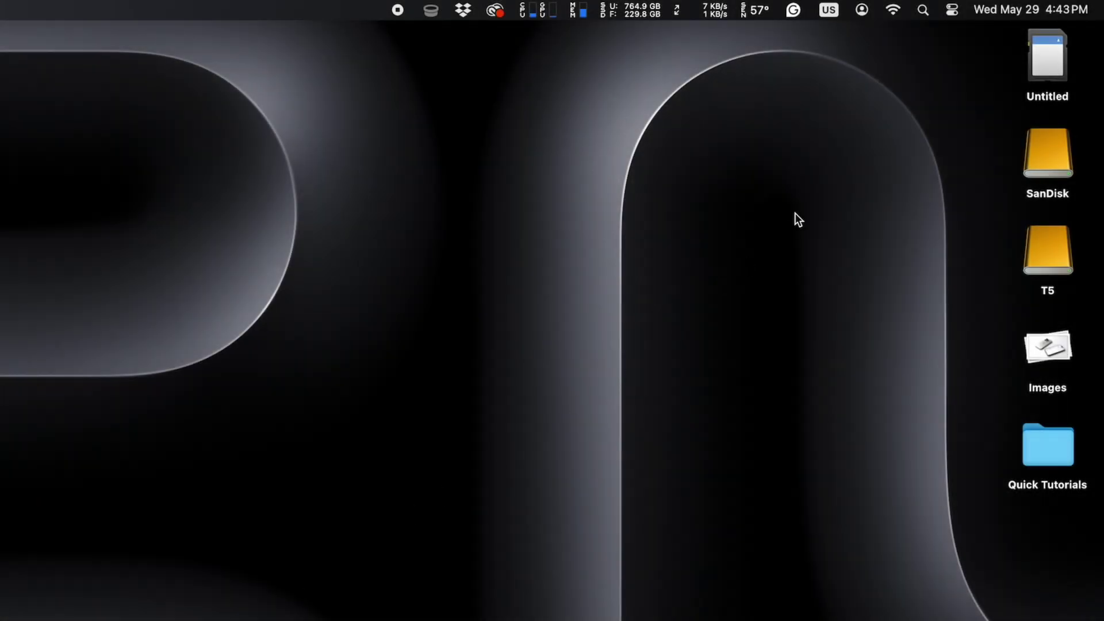
Step: Option-click the menu-bar clock to enable Do Not Disturb, check Focus, then disable it
alt+click(1017, 10)
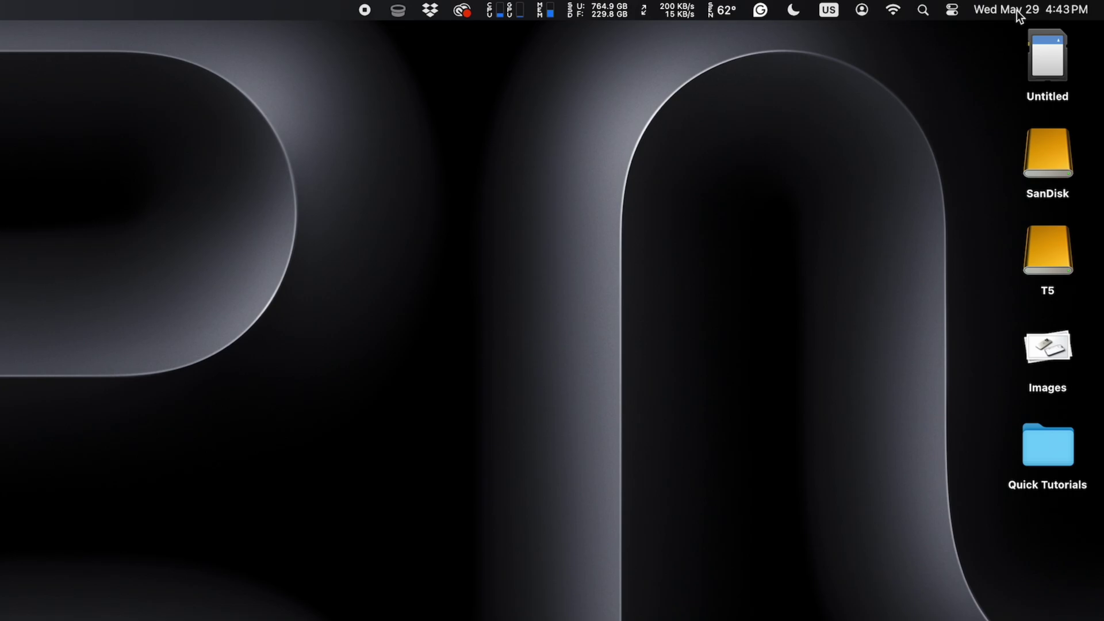
click(797, 10)
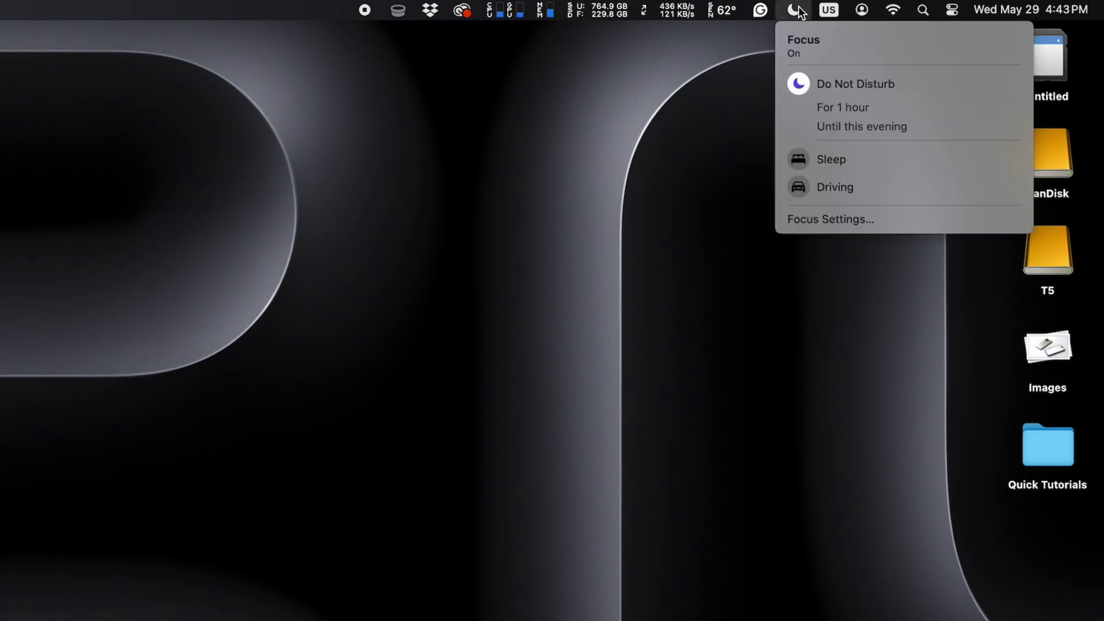
click(798, 10)
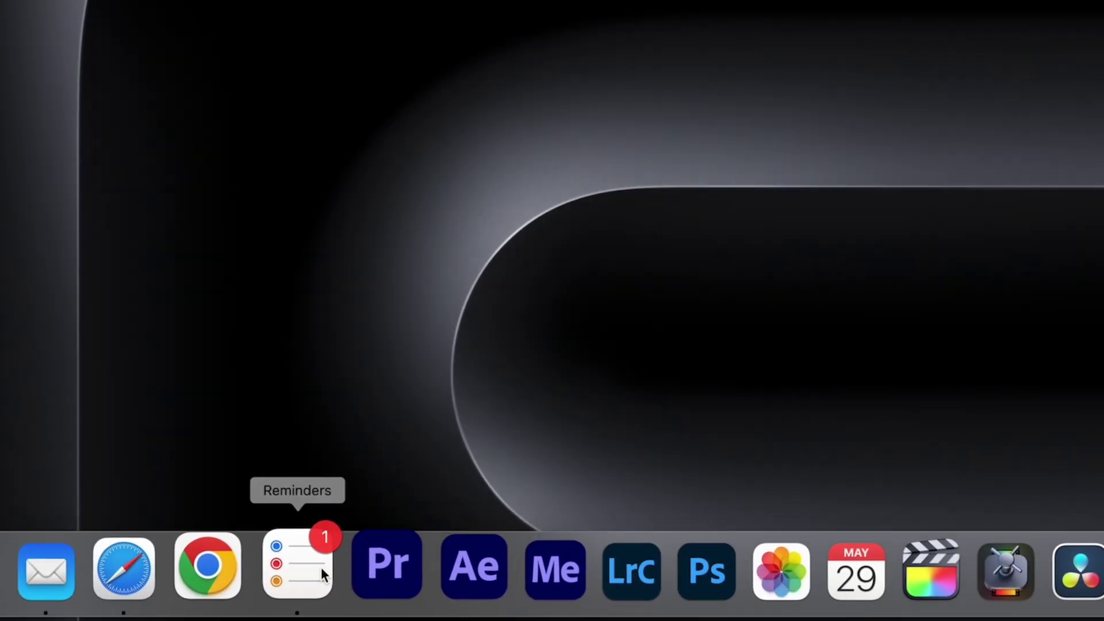
Step: Force quit Reminders from its Dock menu using the Option-revealed Force Quit
right_click(299, 561)
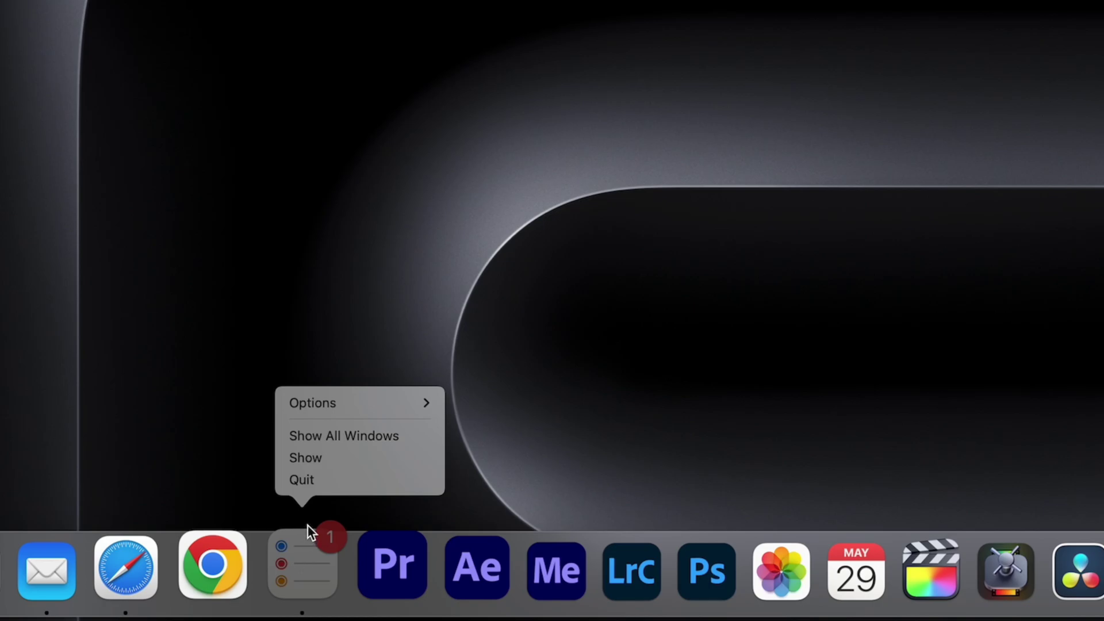
click(329, 482)
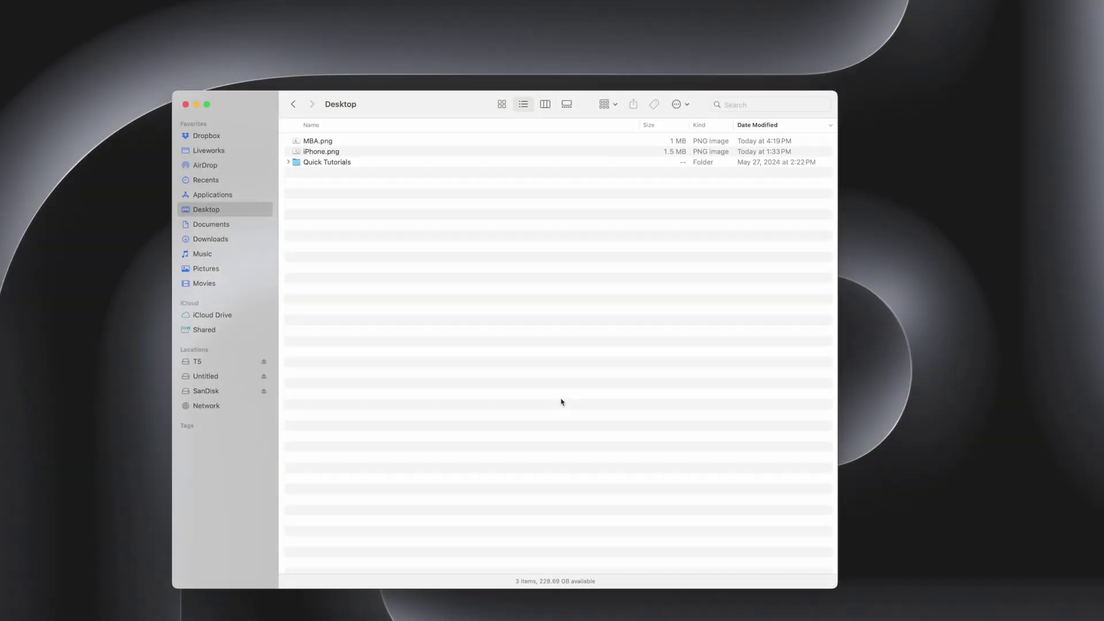
Step: Start a new Finder search of This Mac with Option-Command-Space
key(alt+super+space)
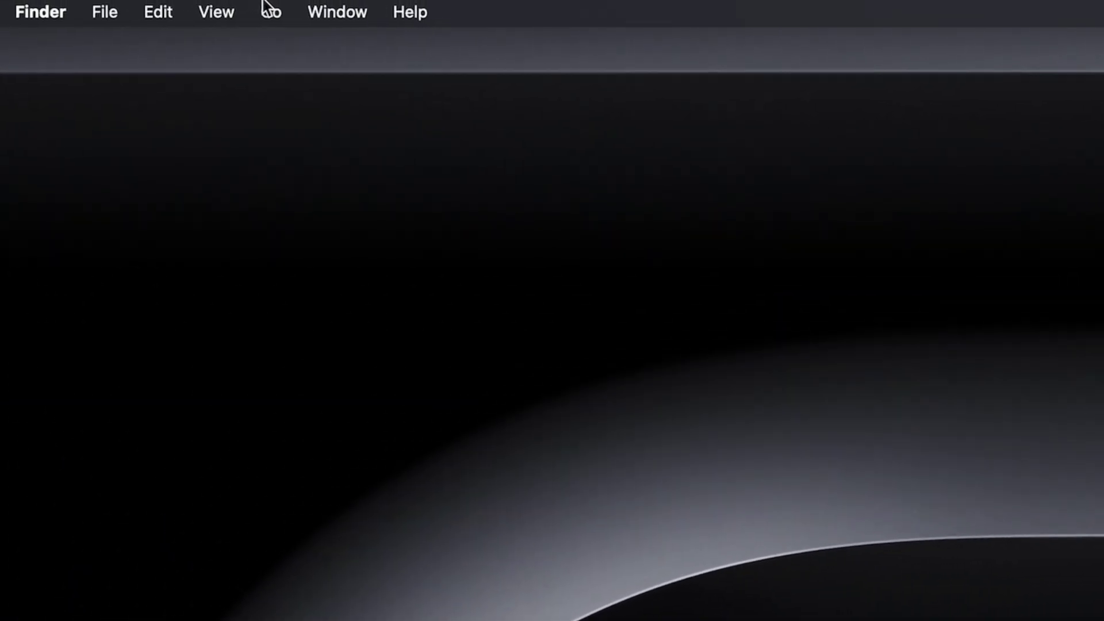
Step: Open the hidden Library via Option in the Go menu, sort by size descending, collapse Containers
click(266, 9)
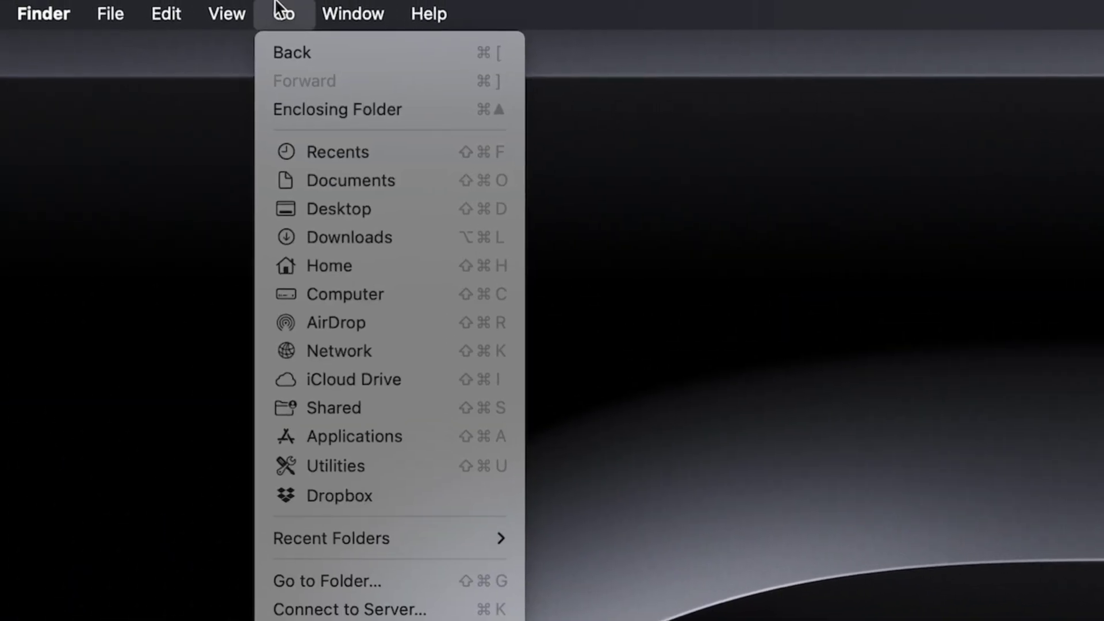
key(alt)
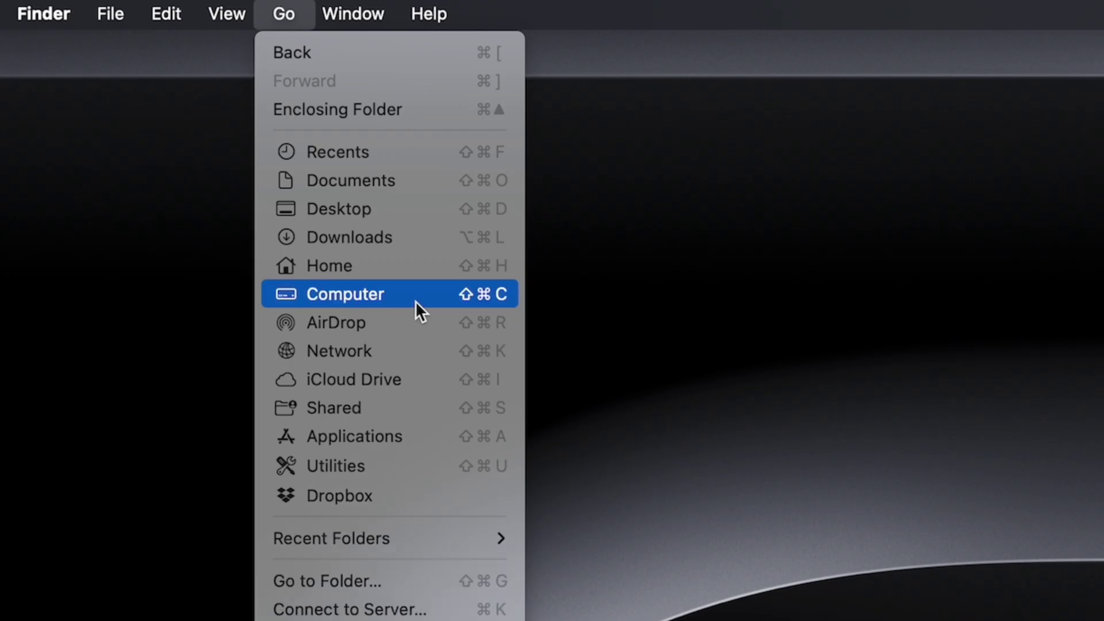
key(alt)
key(alt)
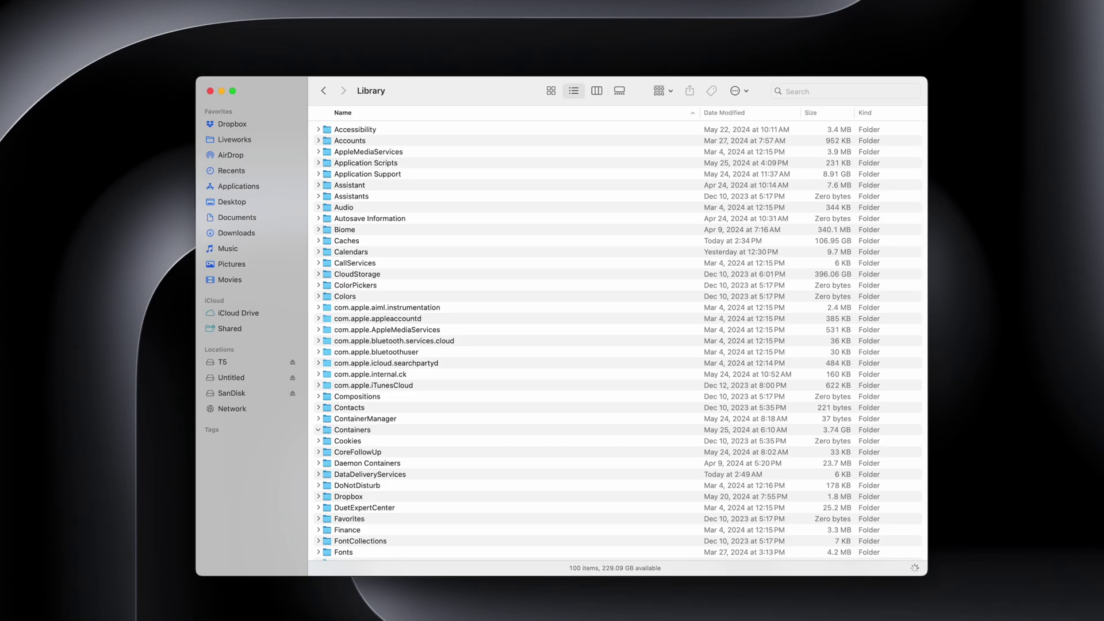
scroll(618, 339, down, 15)
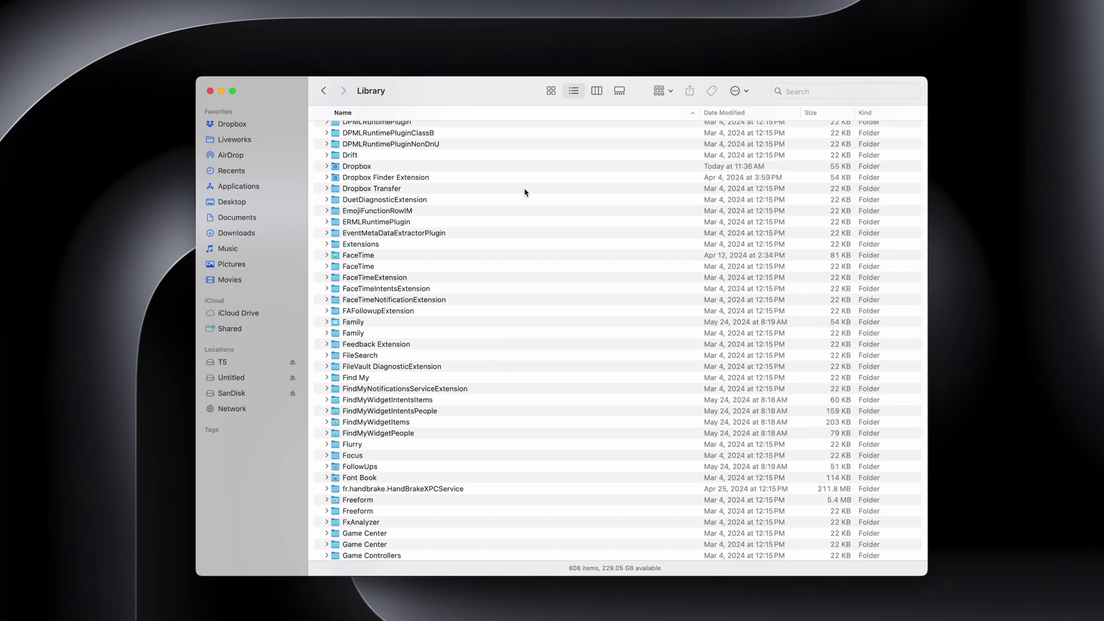
scroll(527, 193, up, 20)
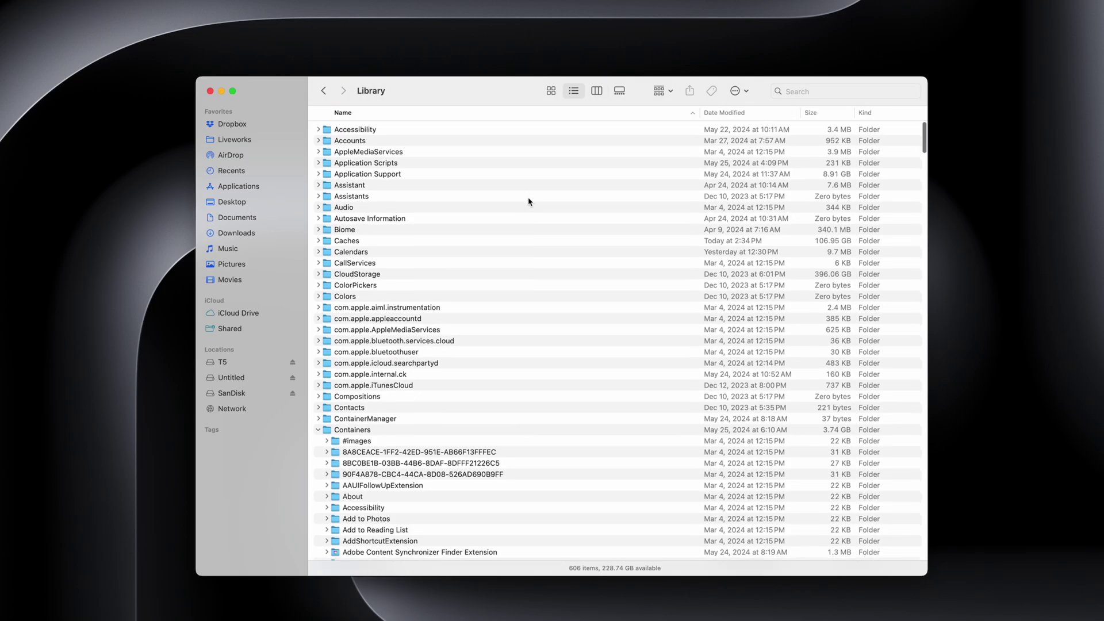
click(820, 113)
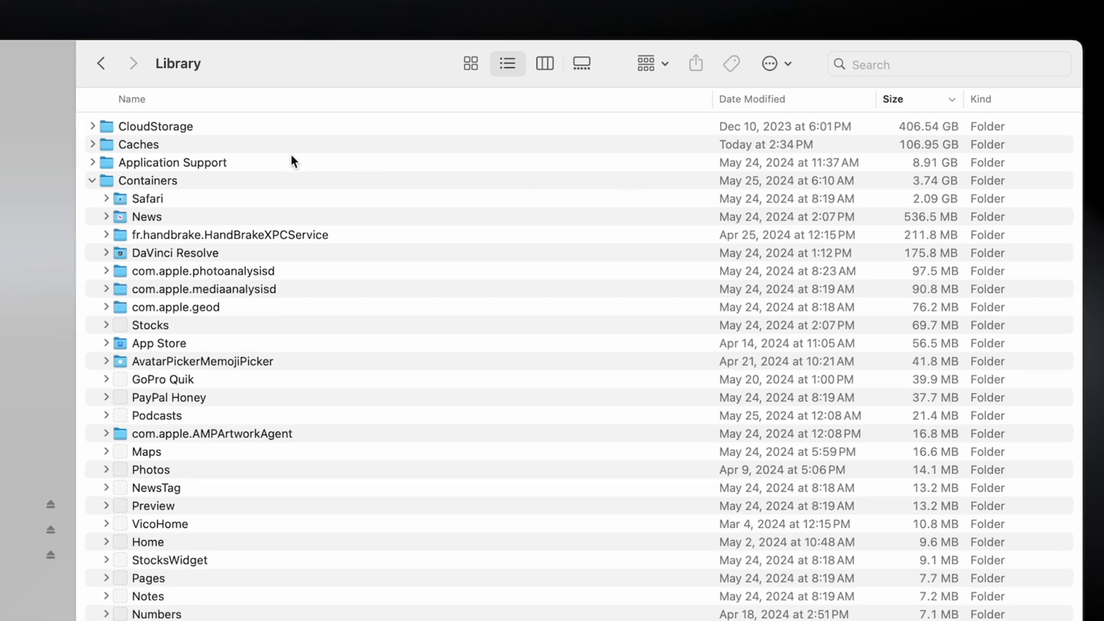
click(92, 180)
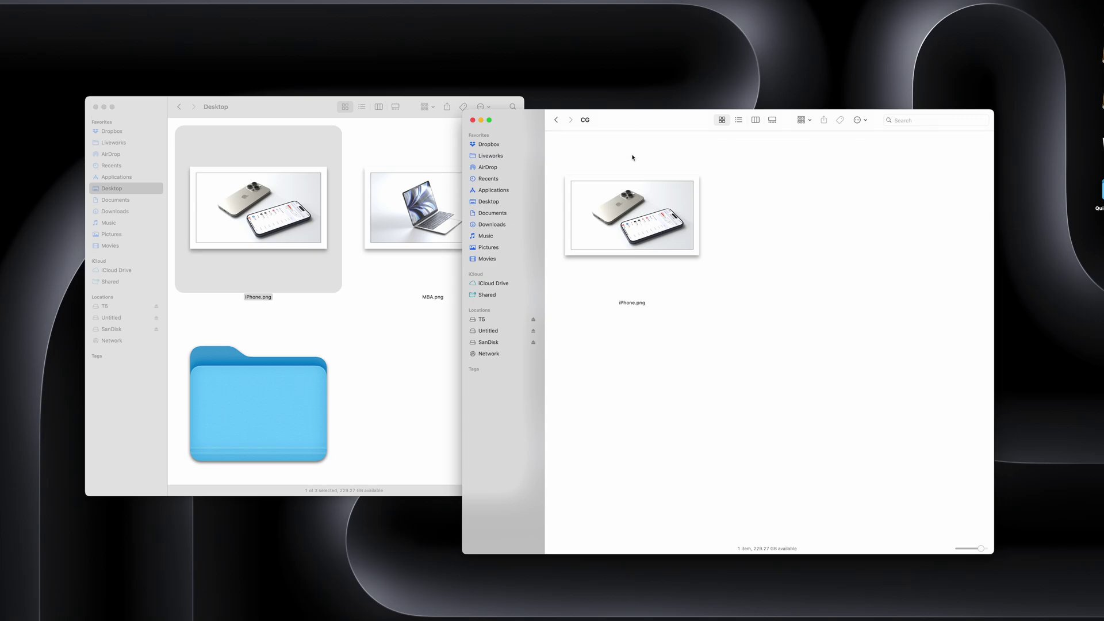
Step: Trash the CG copy of iPhone.png, then move the Desktop iPhone.png into CG with Option-Command-V
right_click(626, 204)
click(654, 238)
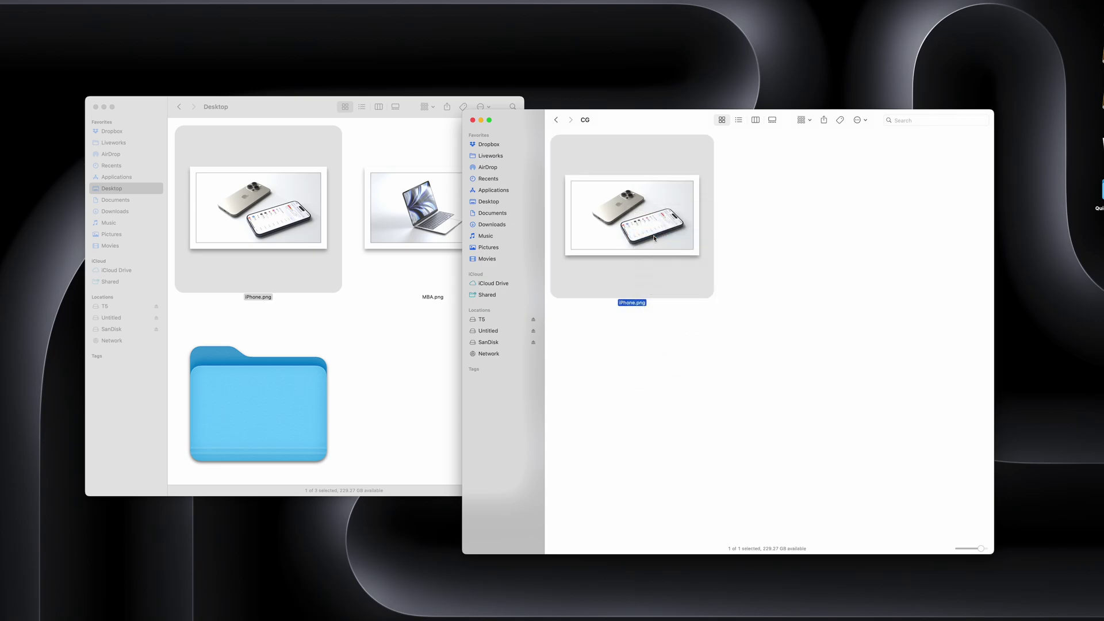
click(278, 105)
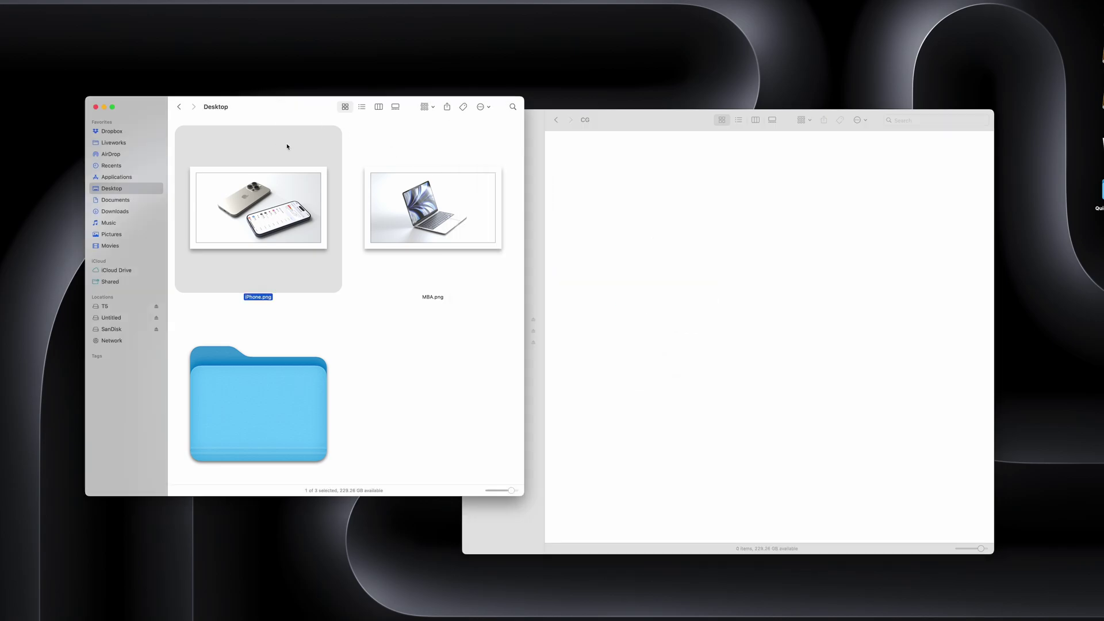
click(640, 122)
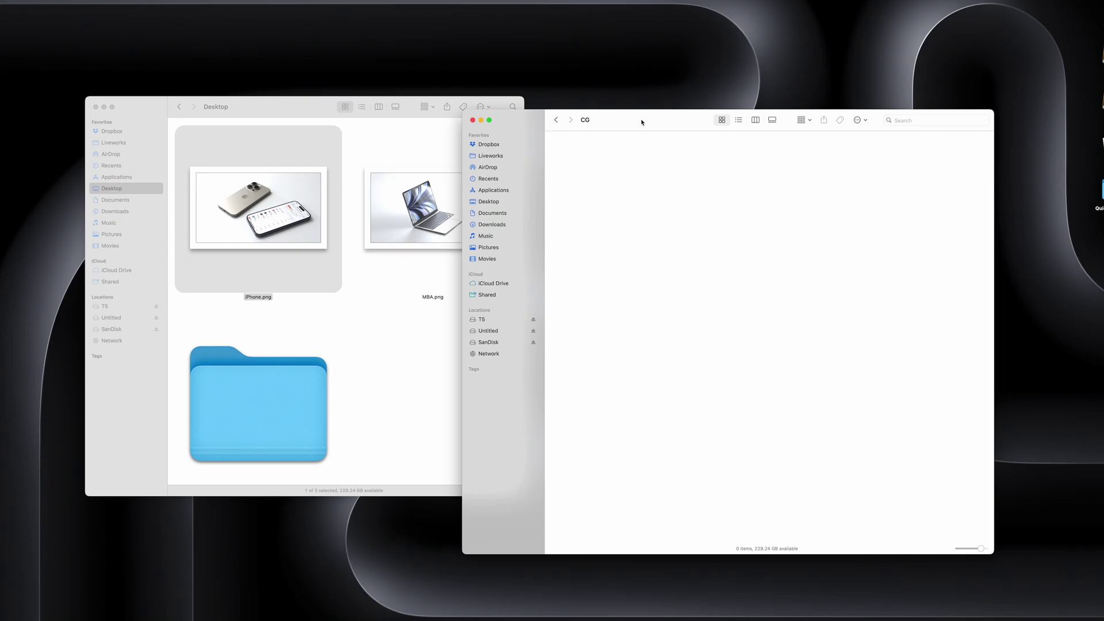
key(super+alt+v)
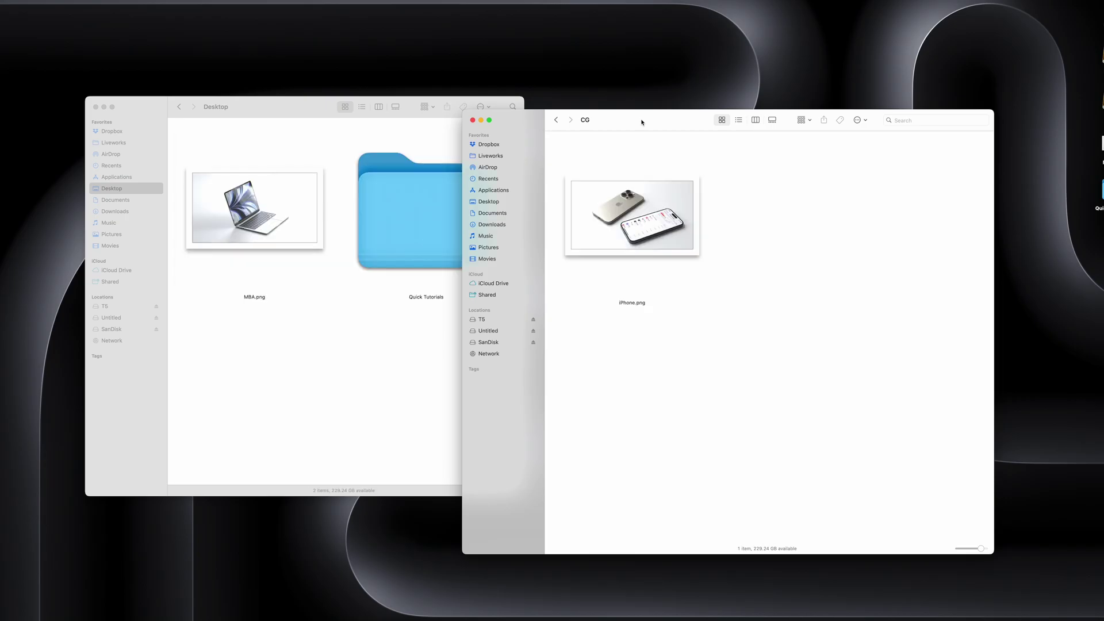
drag(642, 122, 731, 104)
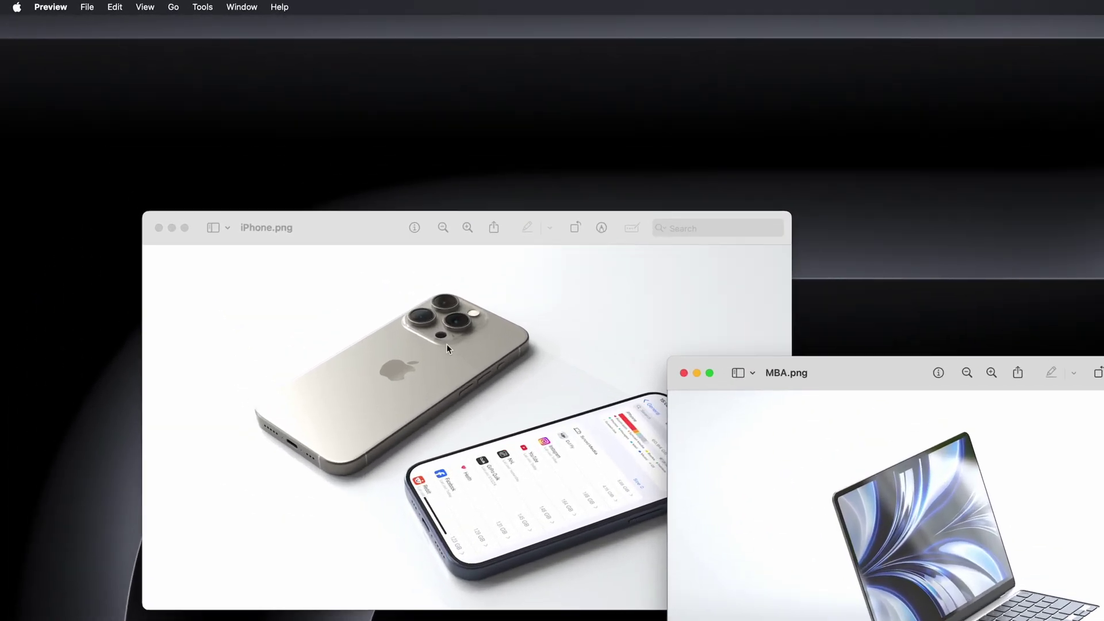
Step: Quit Preview with Option held using Quit and Keep Windows
click(50, 6)
key(alt)
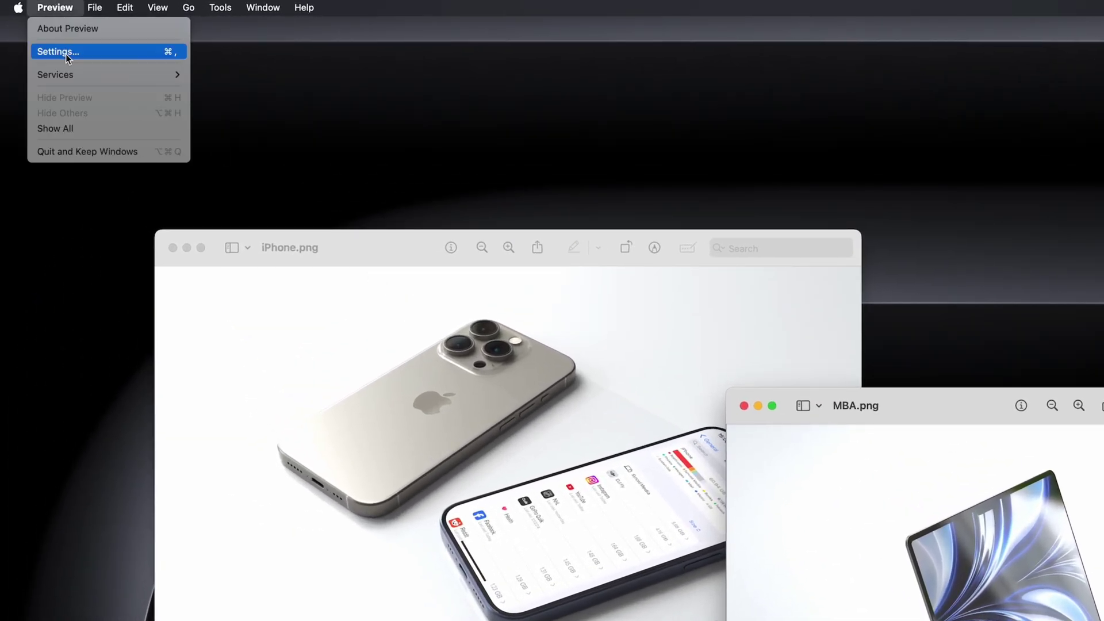
click(77, 154)
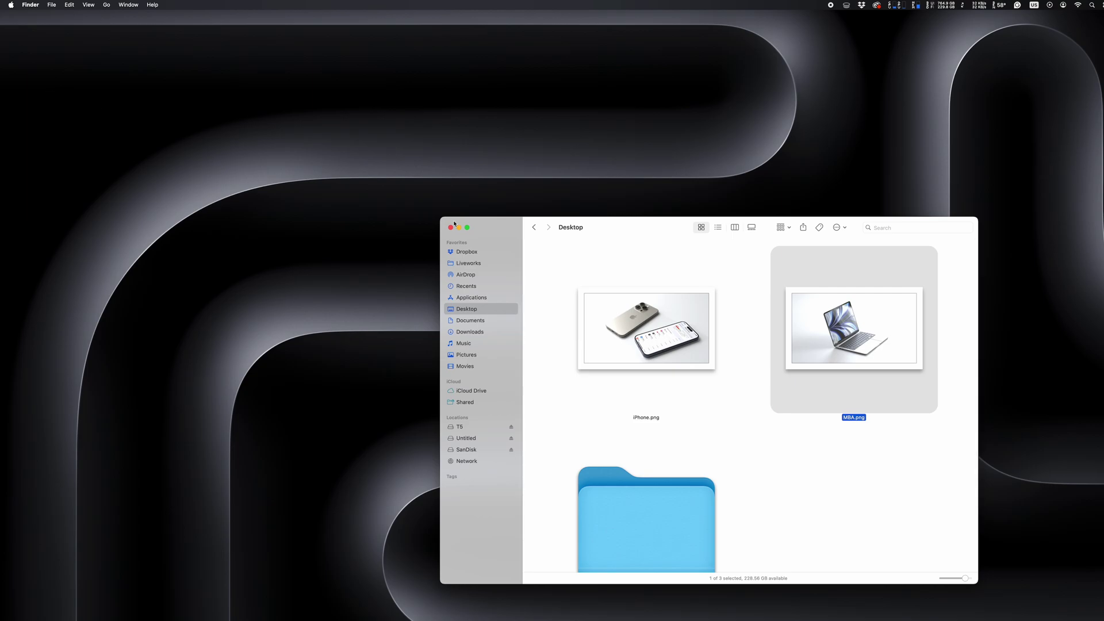
Step: Show the Desktop folder as a list, deselect the files, and shrink the Finder window
click(717, 227)
click(703, 377)
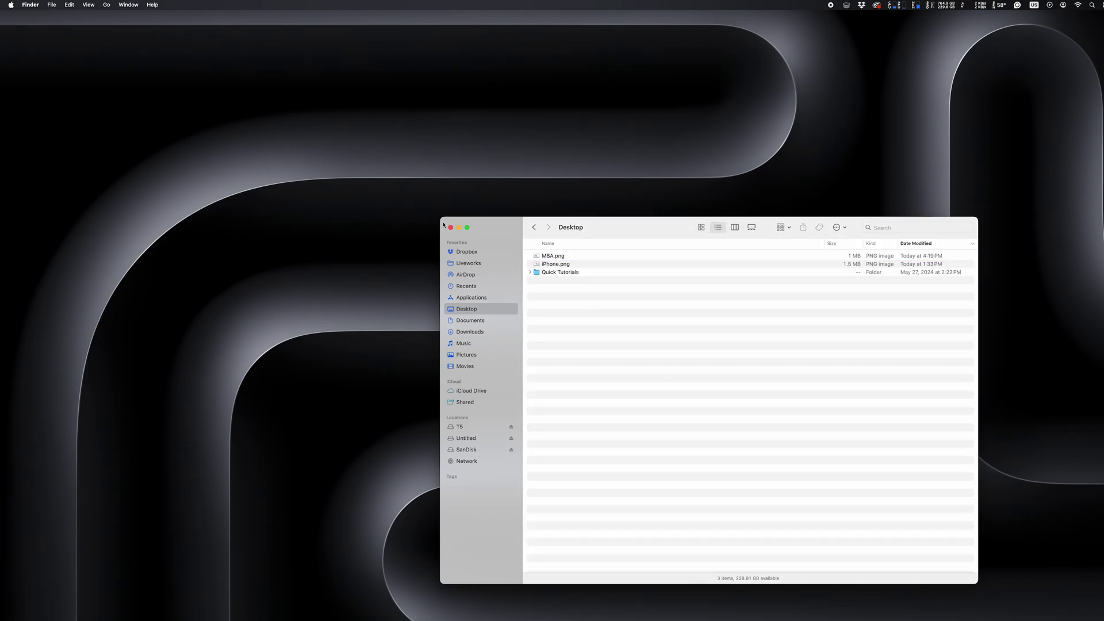
drag(442, 219, 502, 369)
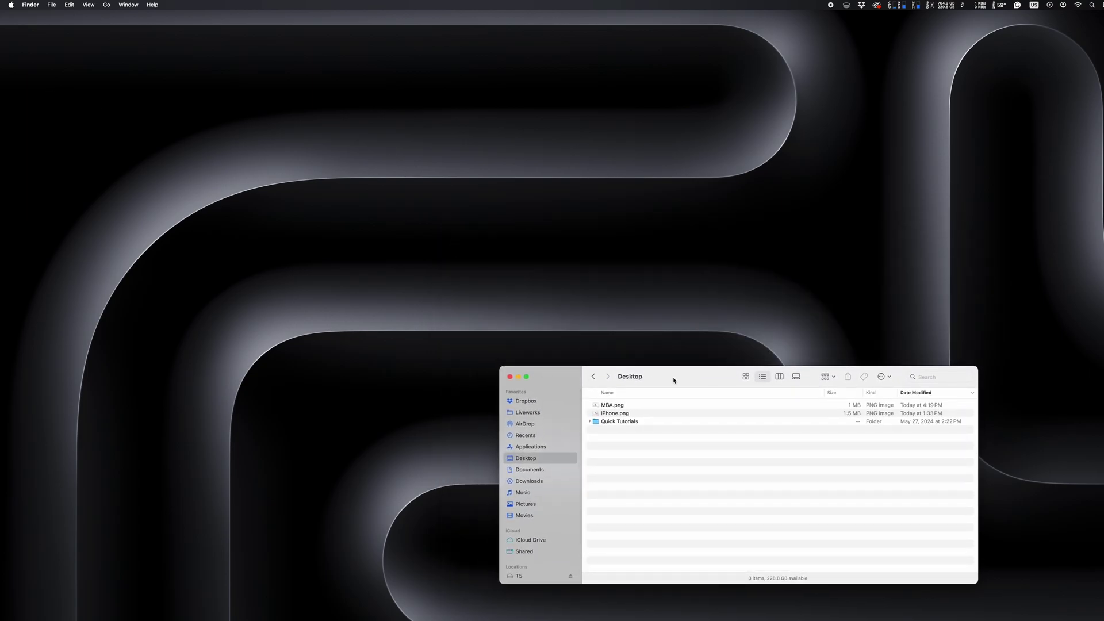
key(super+space)
Step: Relaunch Preview by searching 'preview' in Spotlight
text(preview)
key(Return)
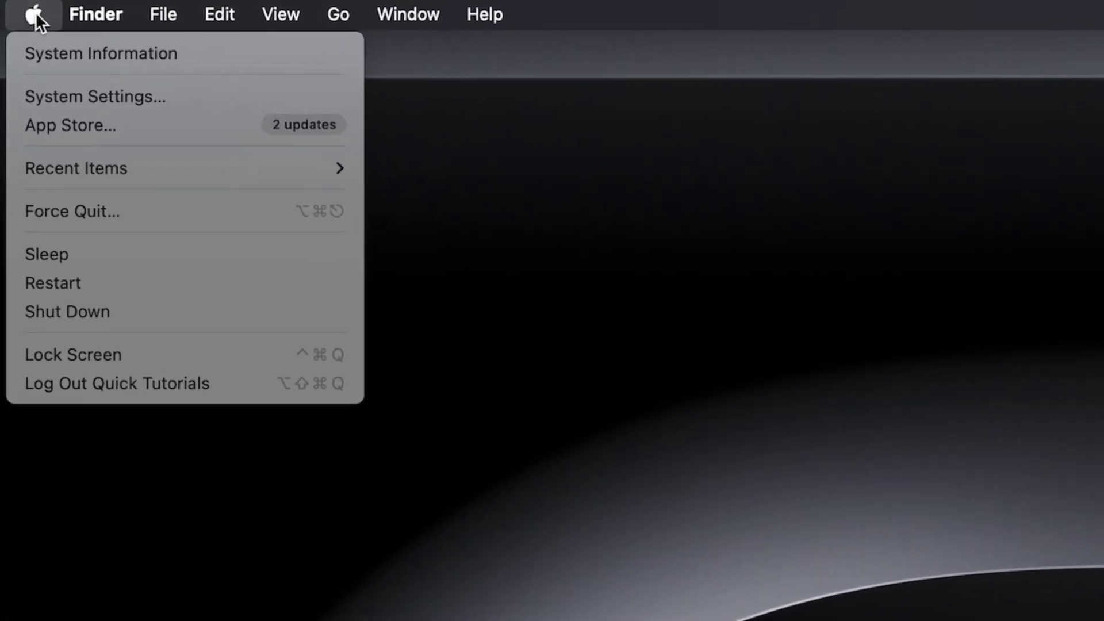
Step: Toggle Option in the Apple menu to swap About This Mac for System Information and back
key(alt)
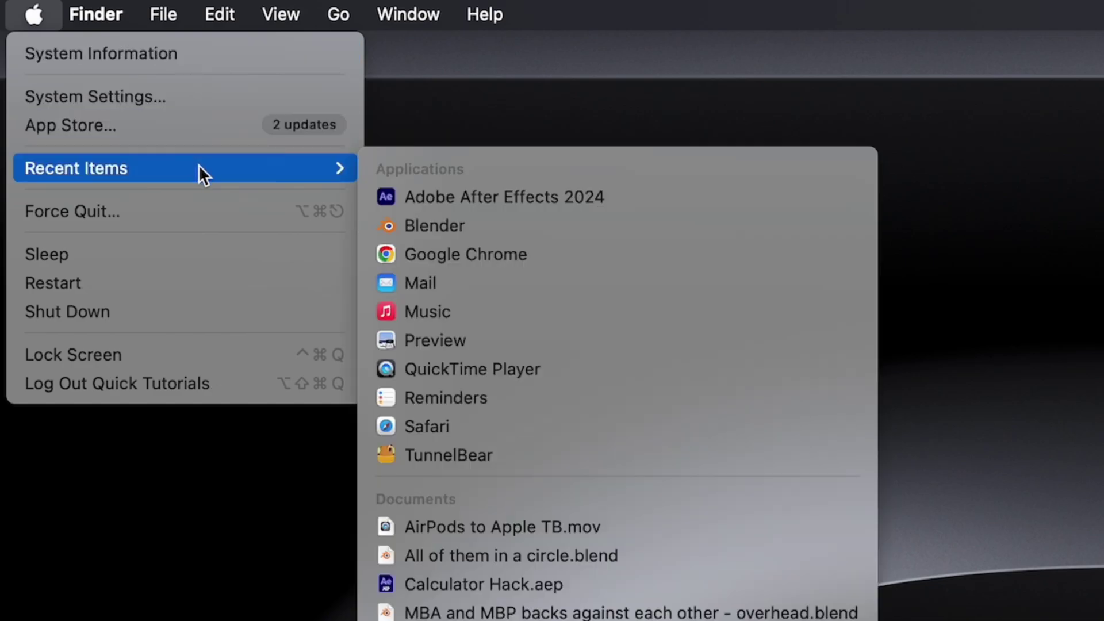
key(alt)
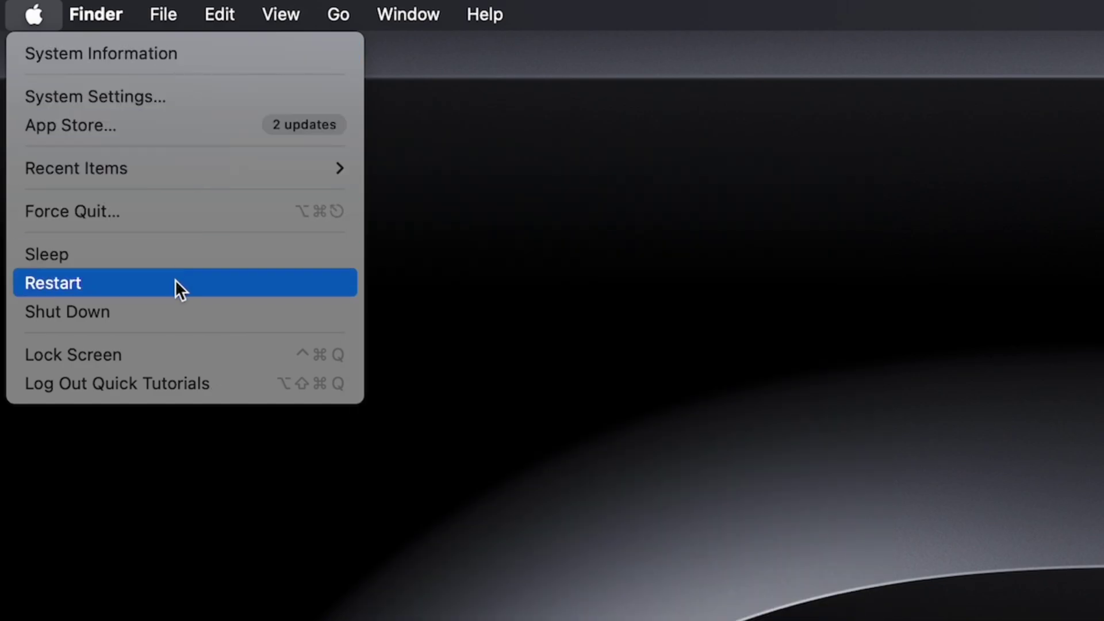
key(alt)
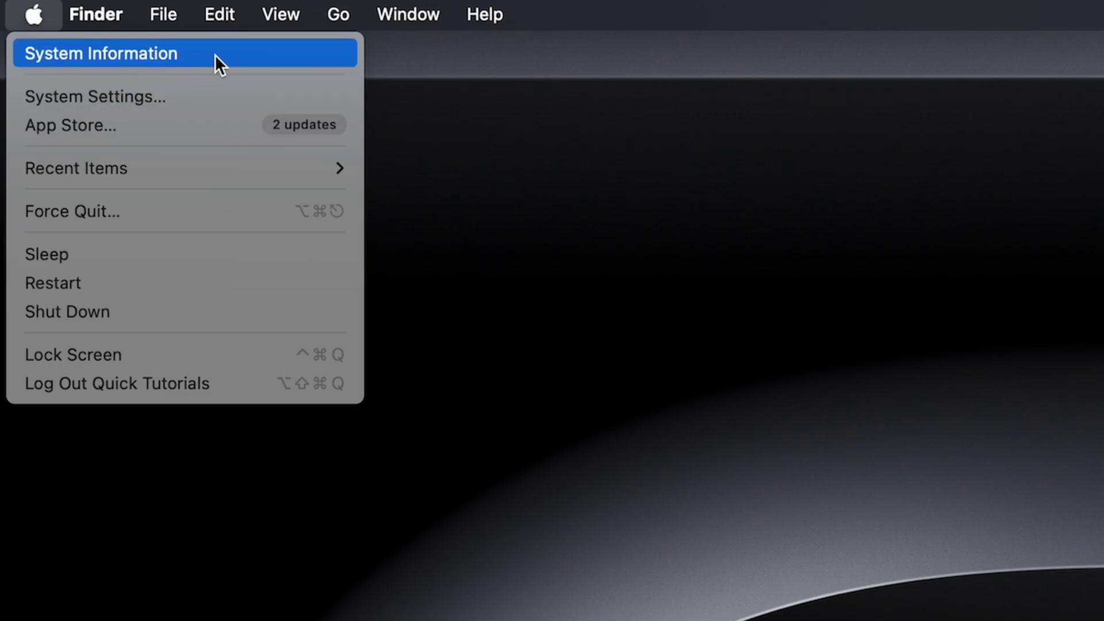
key(alt)
key(alt)
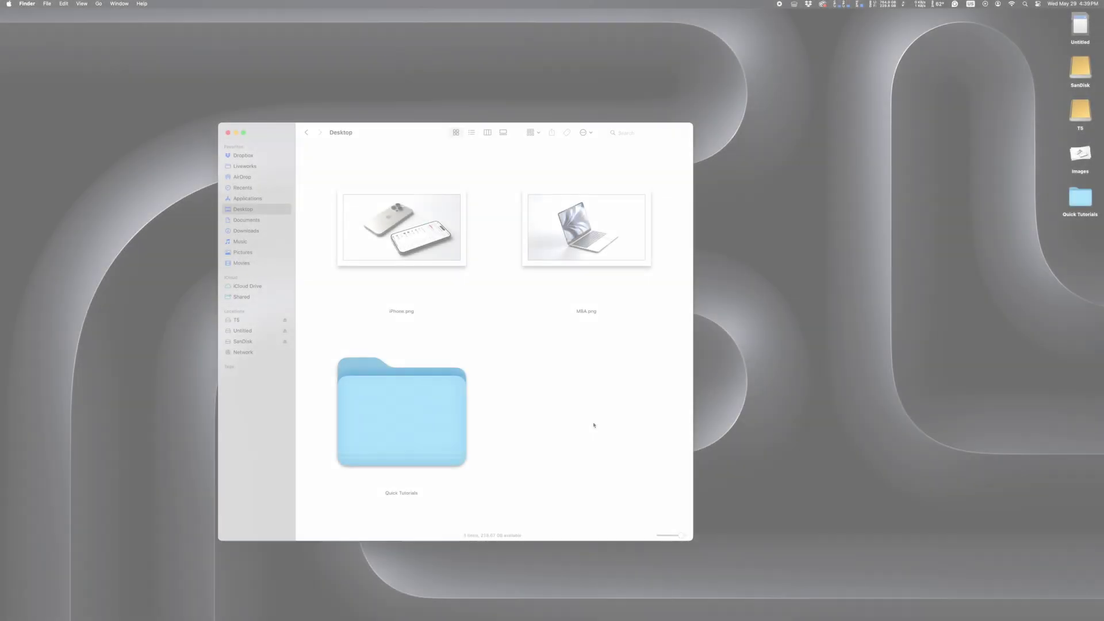
key(space)
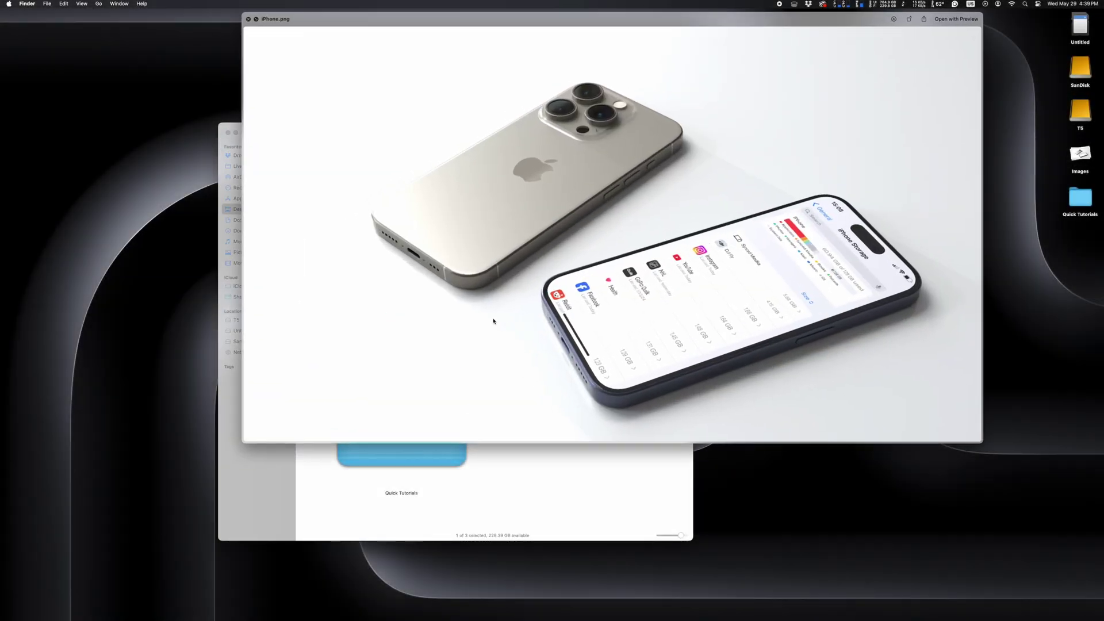
key(space)
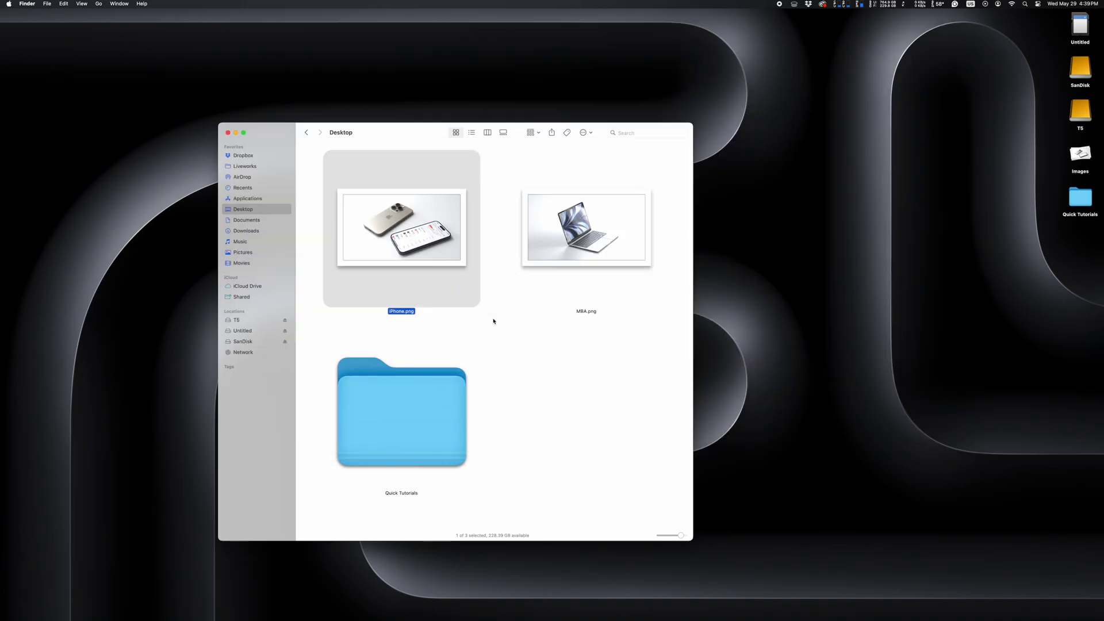
key(alt+space)
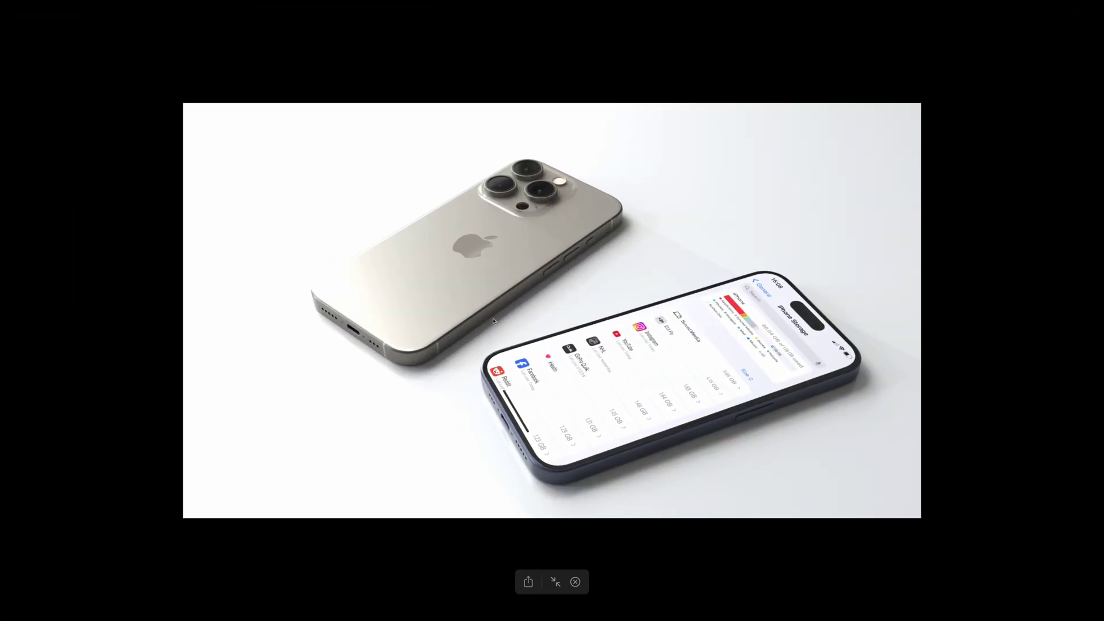
key(space)
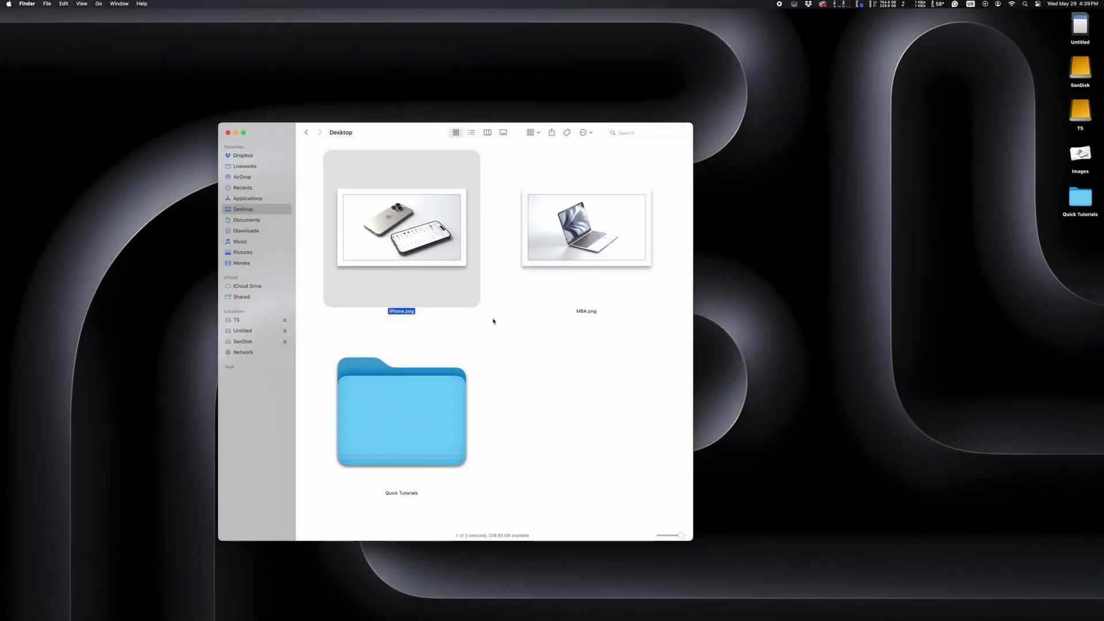